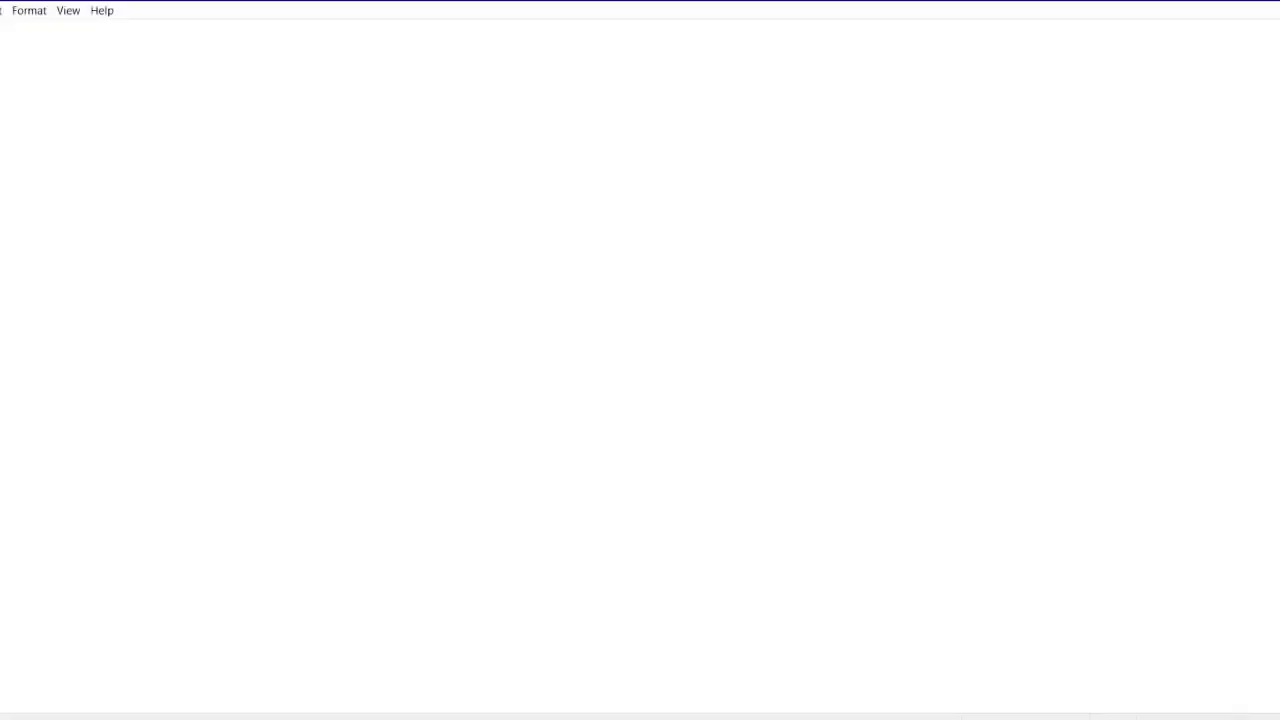
Clear the stray test letters, browse the Run box's command history, then return to Notepad
{"action": "type", "text": "kjadasjd"}
{"action": "key", "text": "BackSpace"}
{"action": "key", "text": "BackSpace"}
{"action": "key", "text": "BackSpace"}
{"action": "key", "text": "BackSpace"}
{"action": "key", "text": "BackSpace"}
{"action": "key", "text": "BackSpace"}
{"action": "key", "text": "BackSpace"}
{"action": "key", "text": "BackSpace"}
{"action": "key", "text": "super+r"}
{"action": "key", "text": "Down"}
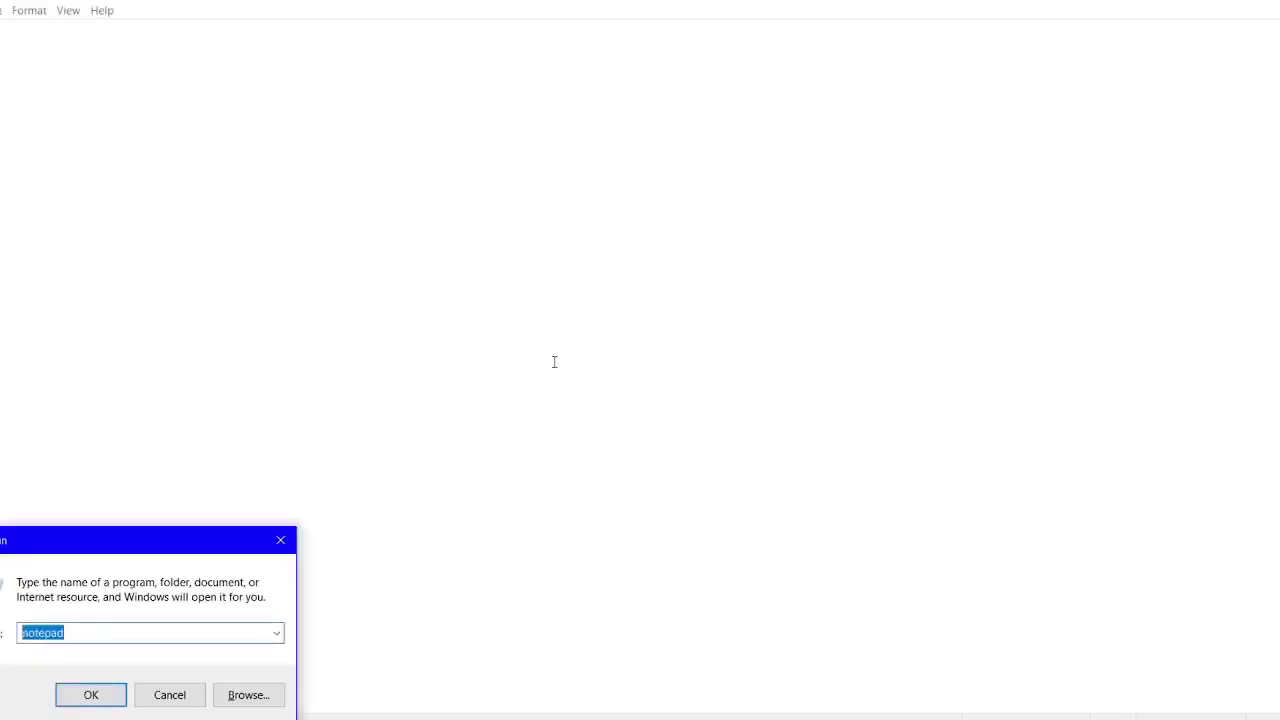
{"action": "left_click", "coordinate": [280, 633]}
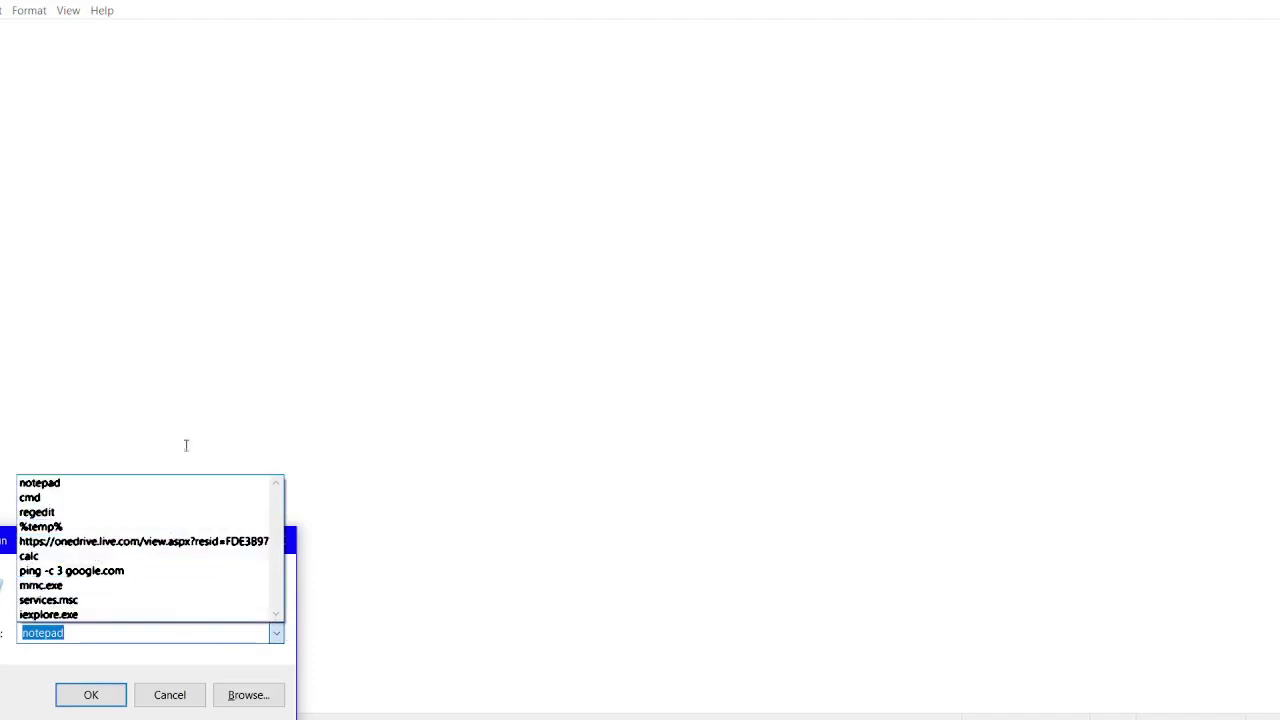
{"action": "left_click", "coordinate": [214, 341]}
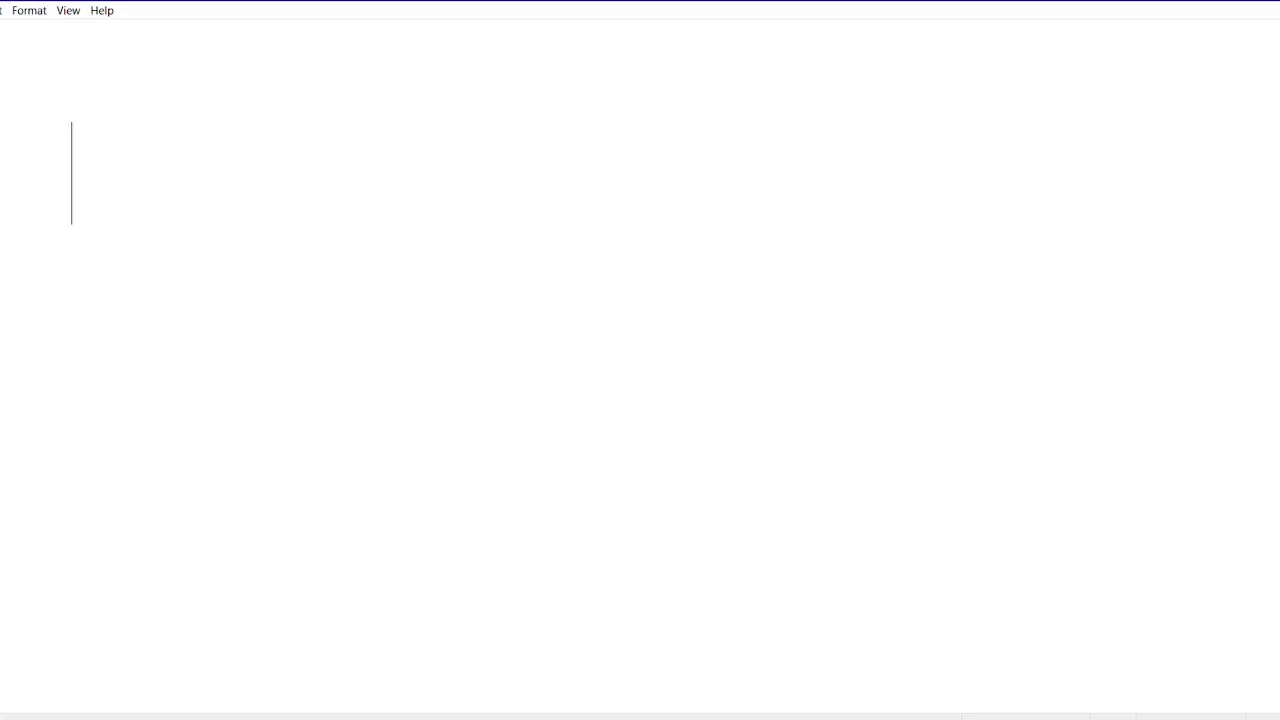
Write the reminder 'Window + R' and 'Run - regedit' on two lines in Notepad
{"action": "type", "text": "Window + "}
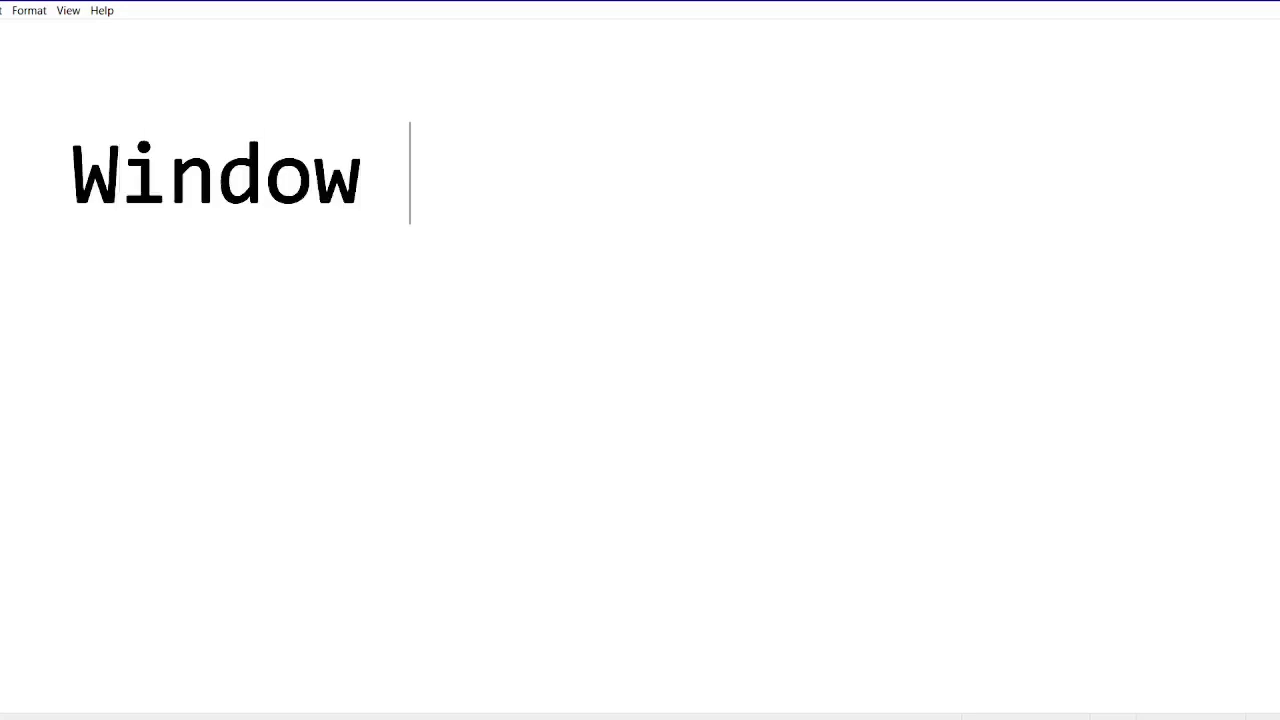
{"action": "type", "text": "R"}
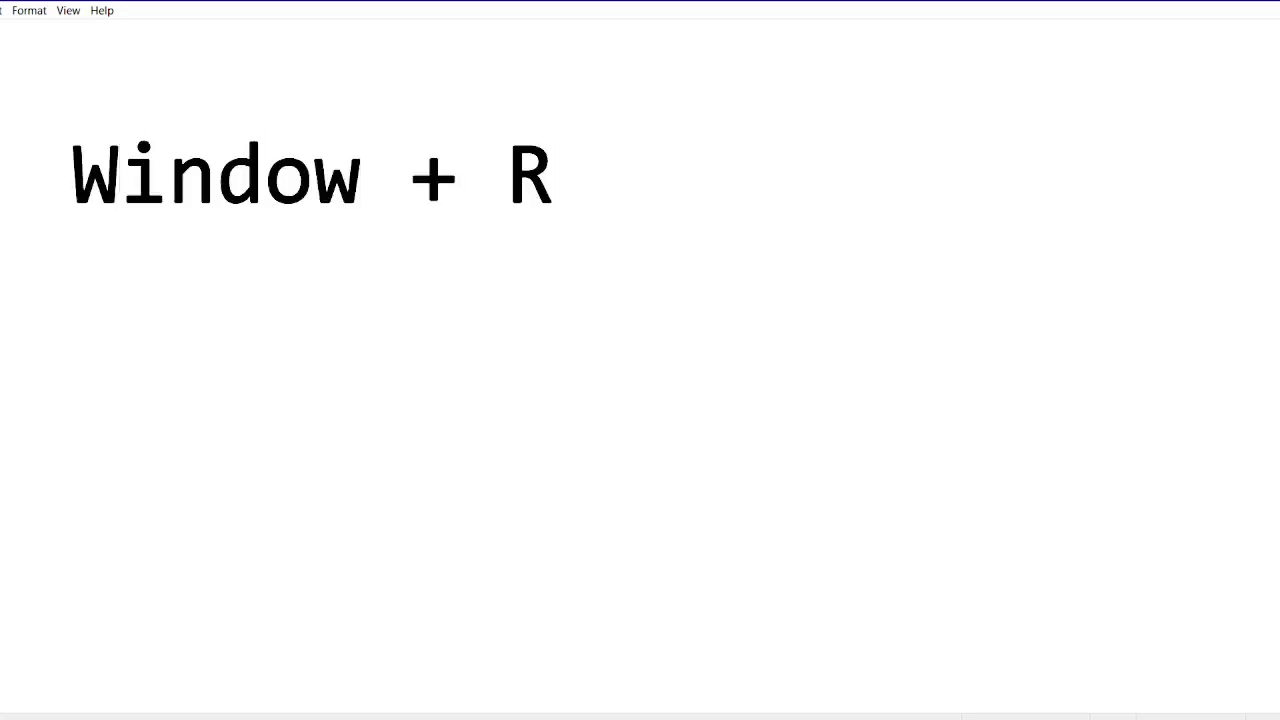
{"action": "key", "text": "Return"}
{"action": "type", "text": "Run  - "}
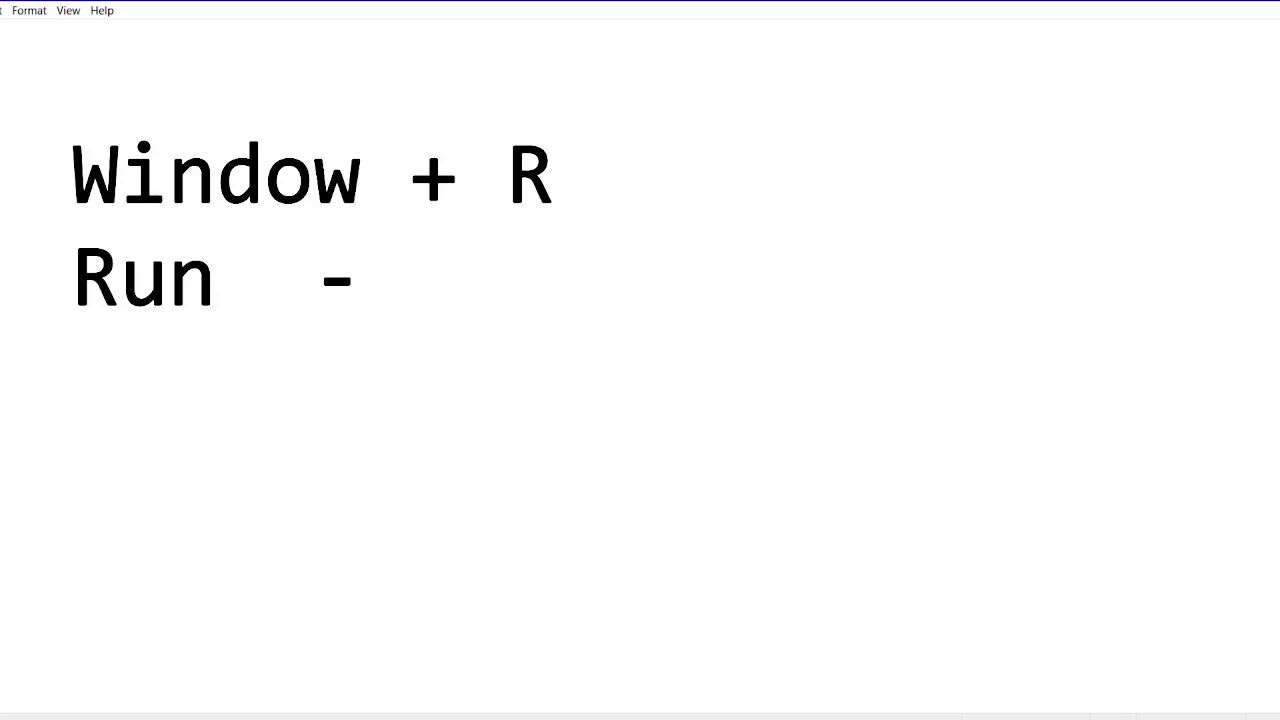
{"action": "type", "text": "Re"}
{"action": "key", "text": "BackSpace"}
{"action": "key", "text": "BackSpace"}
{"action": "type", "text": "rg"}
{"action": "key", "text": "BackSpace"}
{"action": "type", "text": "e"}
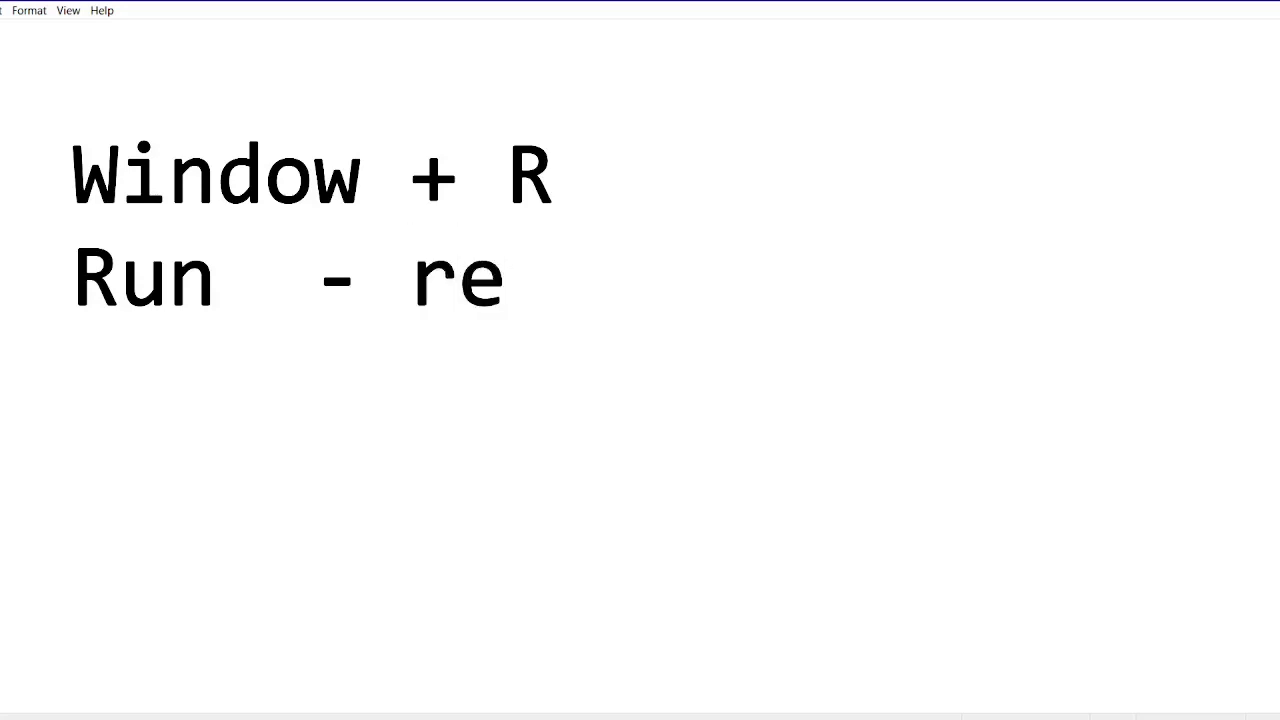
{"action": "type", "text": "gedit"}
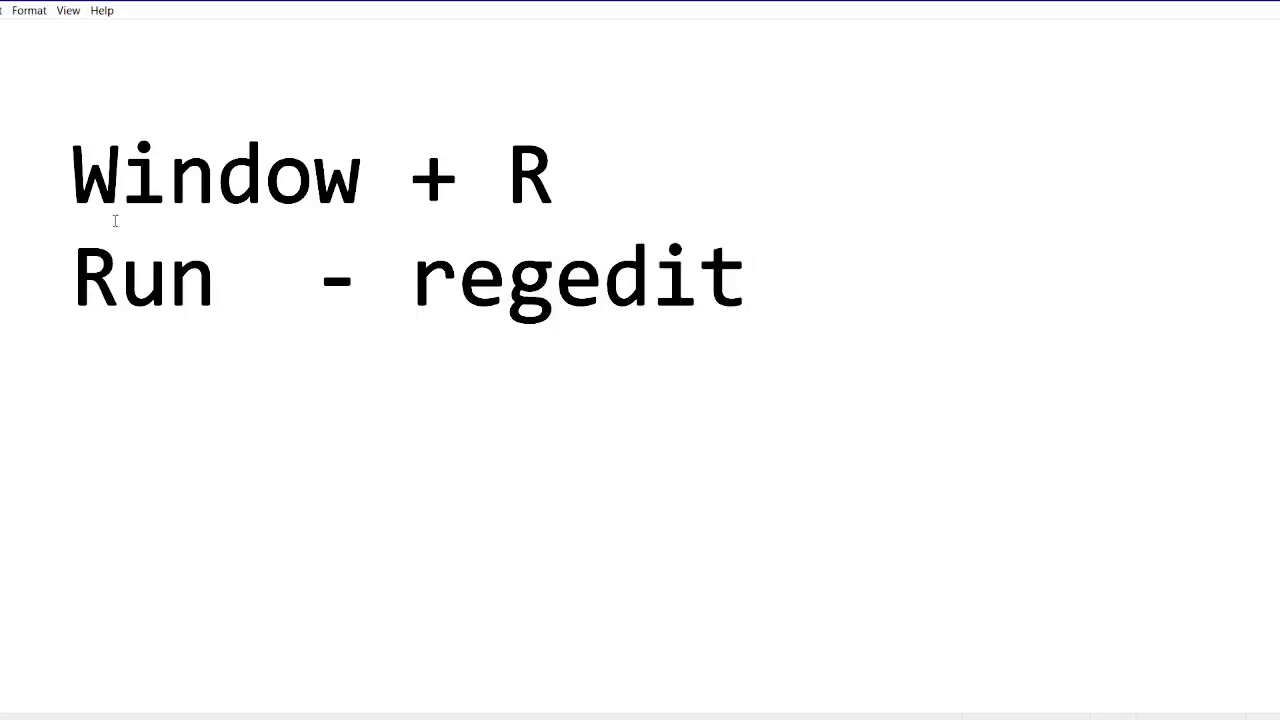
{"action": "key", "text": "super+r"}
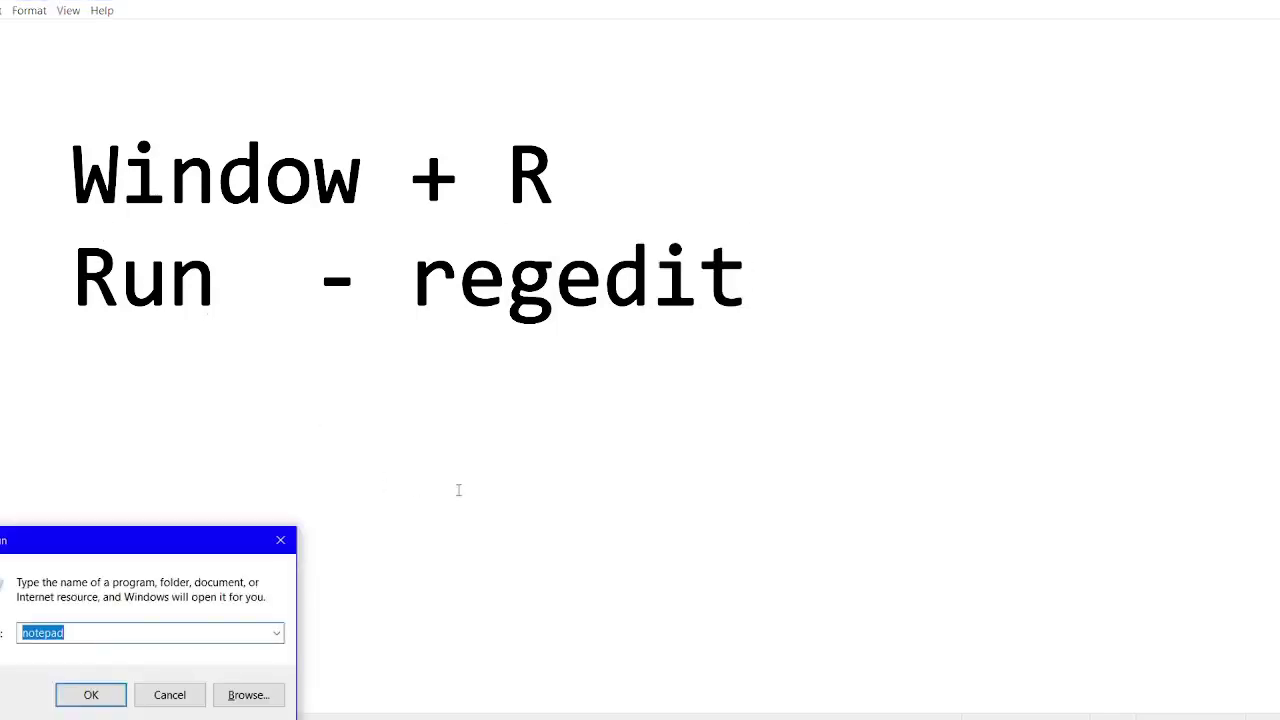
Launch regedit from Run, allow it through UAC, and maximize Registry Editor
{"action": "type", "text": "re"}
{"action": "key", "text": "Down"}
{"action": "key", "text": "Return"}
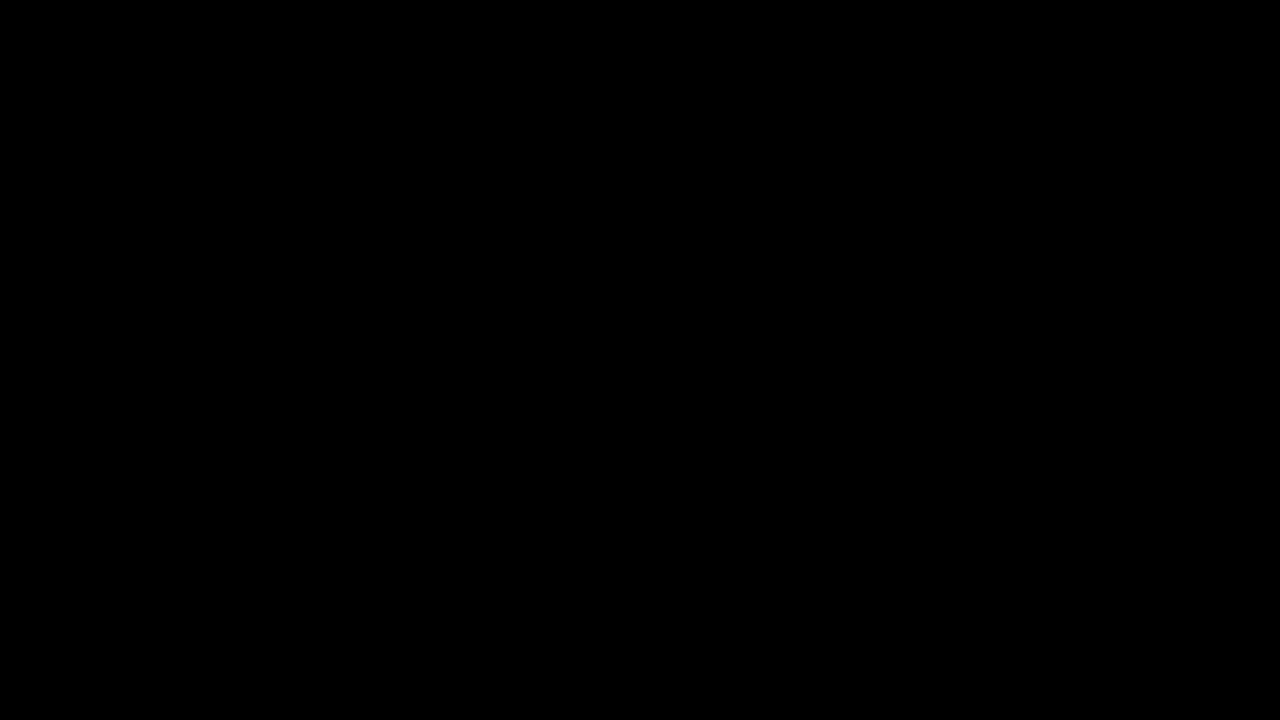
{"action": "left_click", "coordinate": [643, 432]}
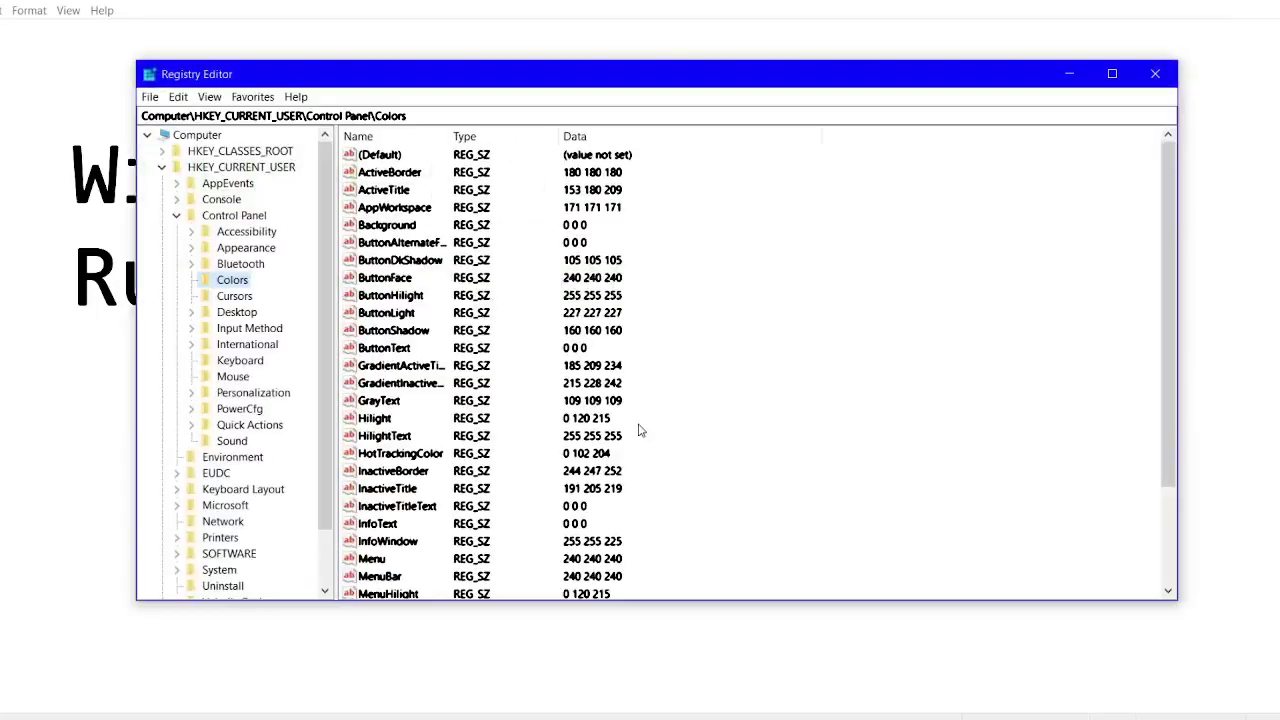
{"action": "left_click", "coordinate": [1112, 76]}
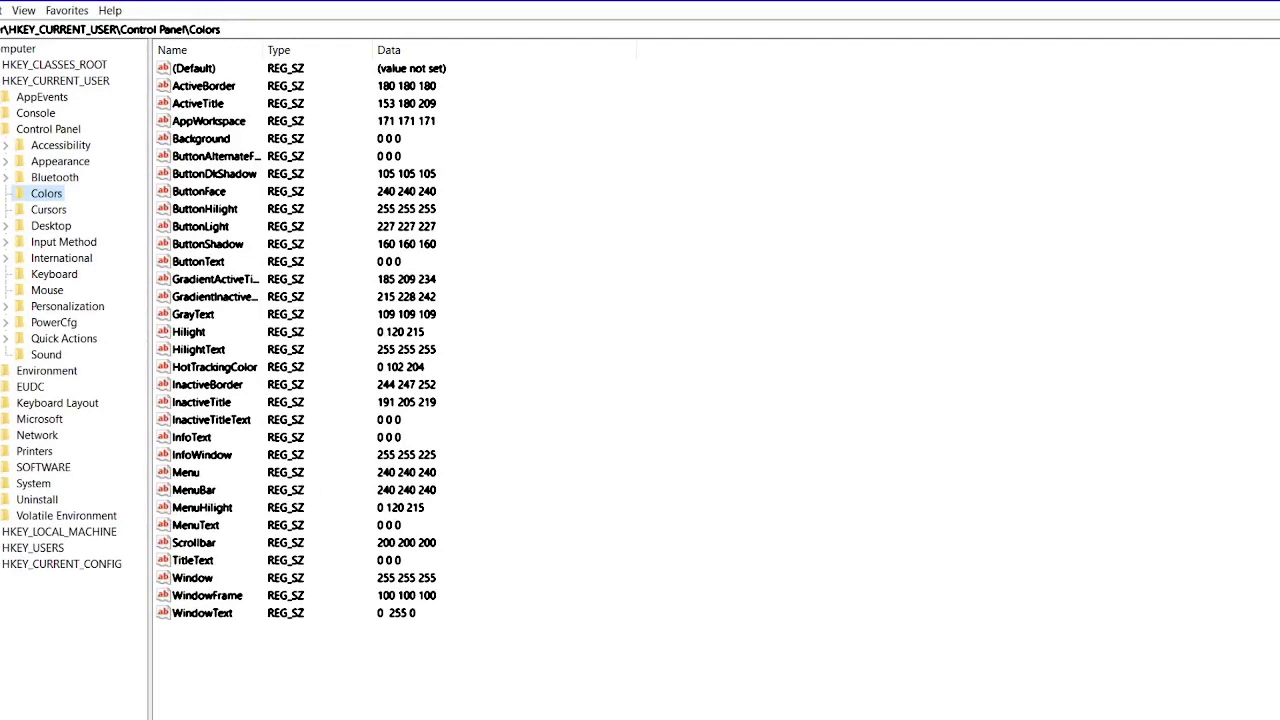
Navigate to HKEY_CURRENT_USER\Control Panel\Colors and select WindowText, currently 0 255 0
{"action": "key", "text": "Left"}
{"action": "key", "text": "Left"}
{"action": "key", "text": "Left"}
{"action": "key", "text": "Left"}
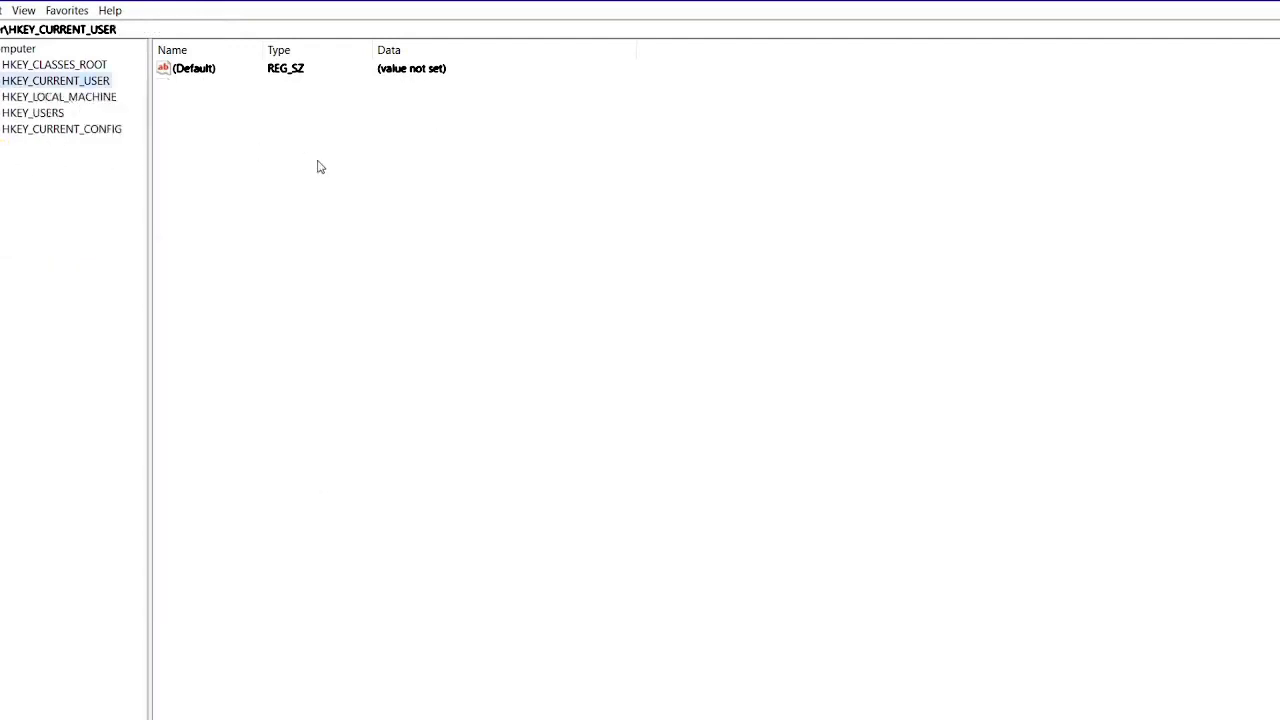
{"action": "double_click", "coordinate": [22, 84]}
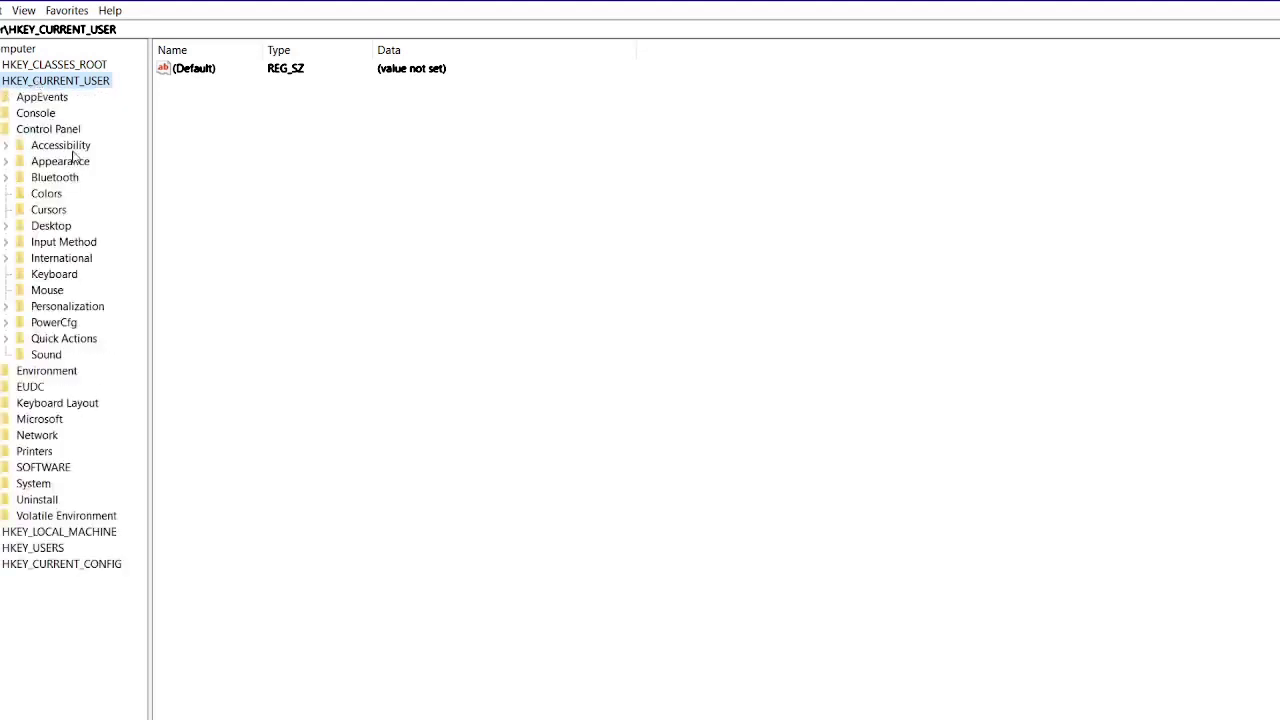
{"action": "left_click", "coordinate": [38, 134]}
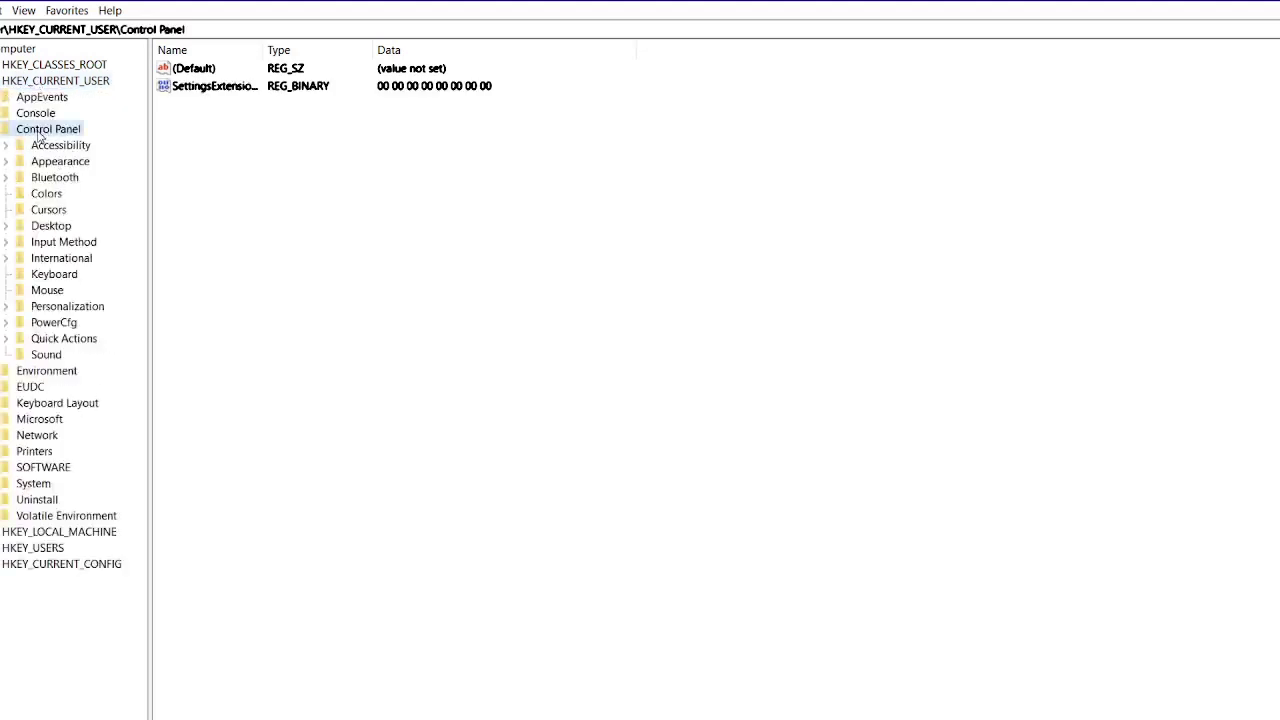
{"action": "left_click", "coordinate": [49, 197]}
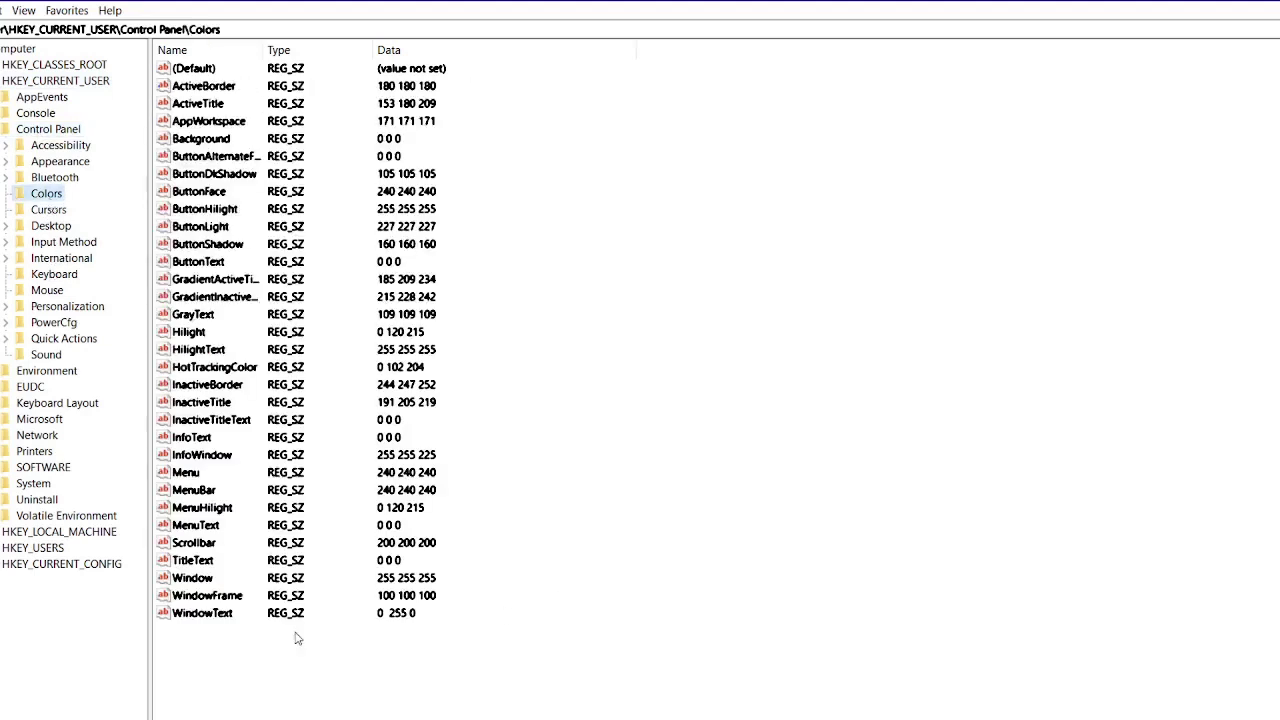
{"action": "left_click", "coordinate": [216, 614]}
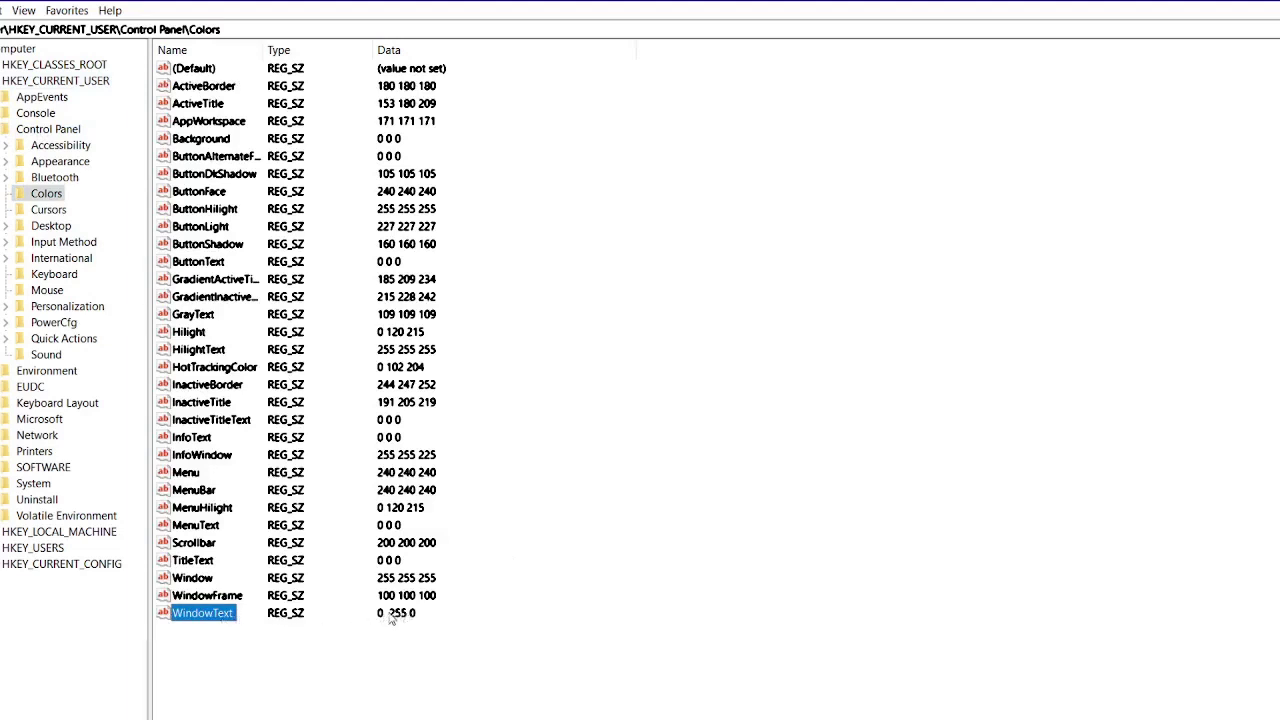
Open WindowText's Edit String dialog and move it toward the list centre
{"action": "right_click", "coordinate": [210, 620]}
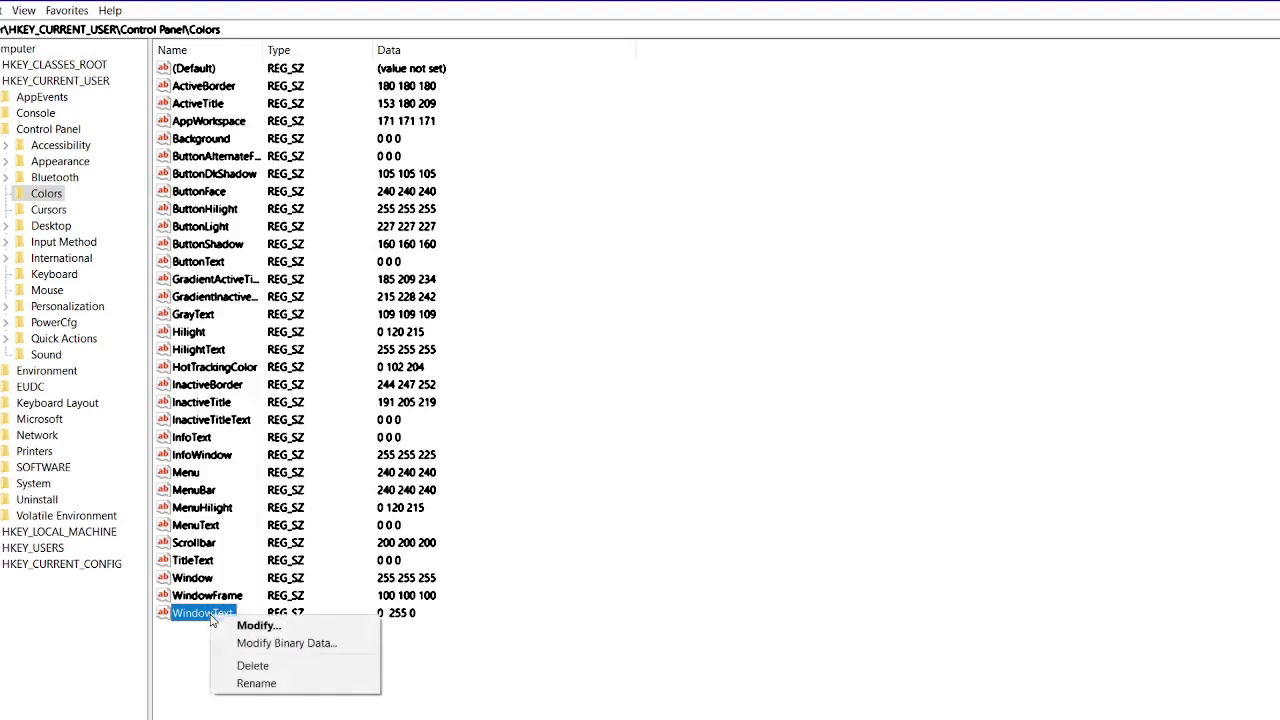
{"action": "left_click", "coordinate": [253, 628]}
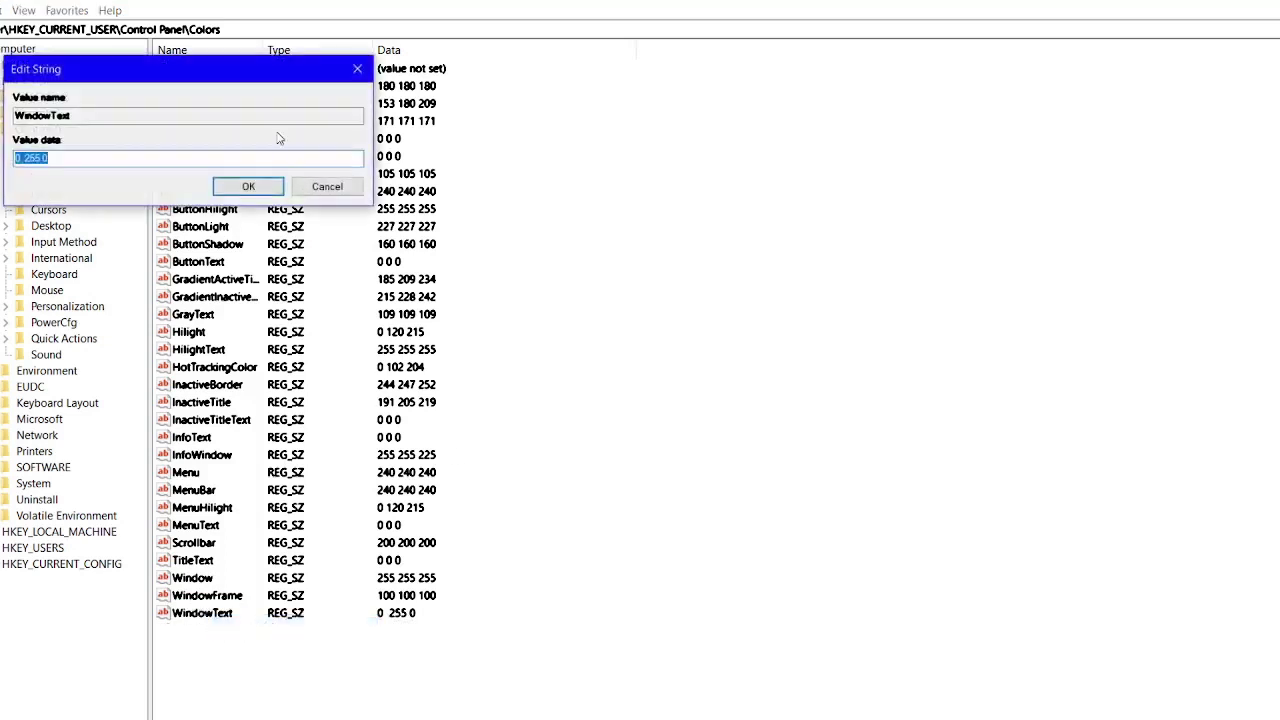
{"action": "left_click_drag", "start_coordinate": [221, 80], "coordinate": [615, 126]}
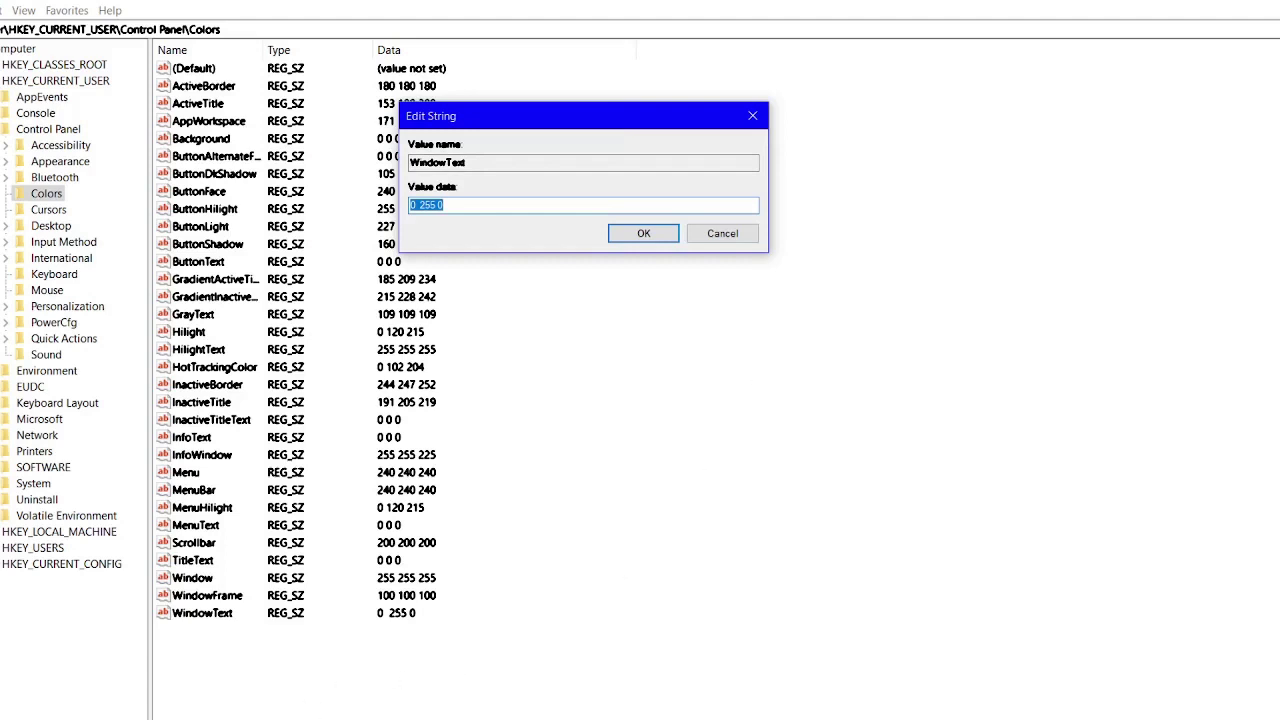
Launch Paint and read pure blue's RGB values (0, 0, 255) in Edit Colors
{"action": "key", "text": "super"}
{"action": "type", "text": "pa"}
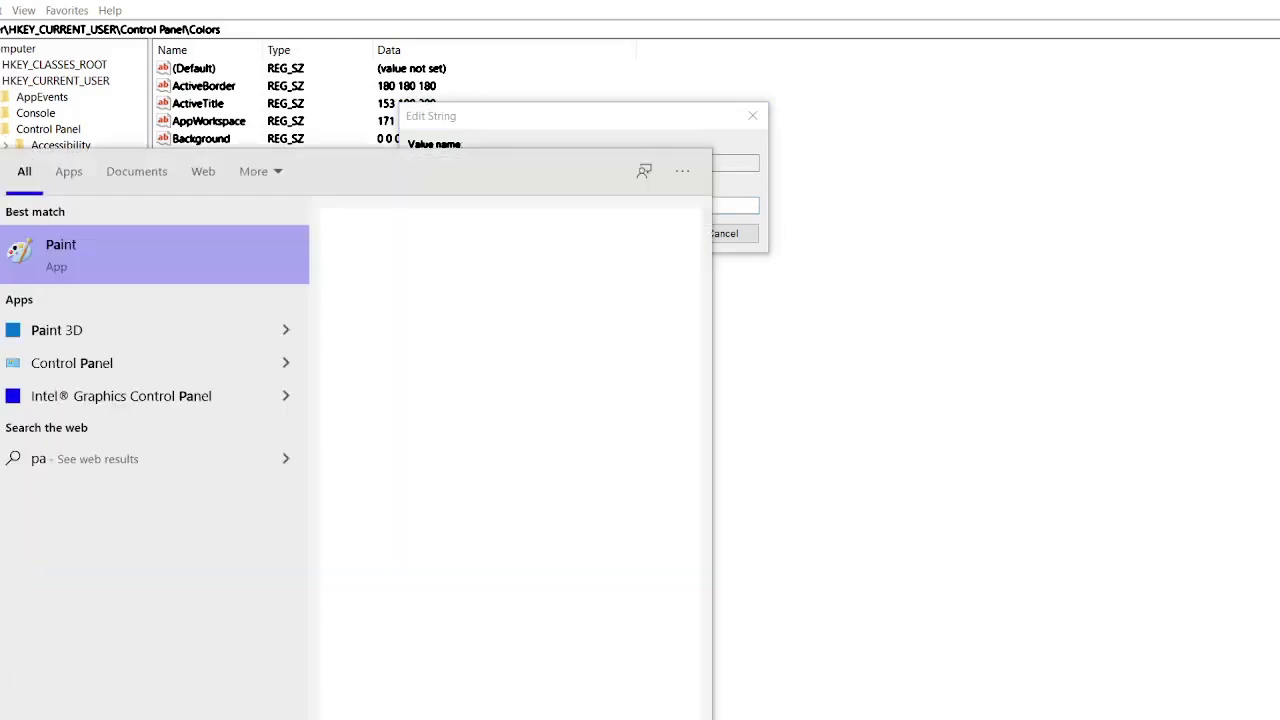
{"action": "left_click", "coordinate": [182, 262]}
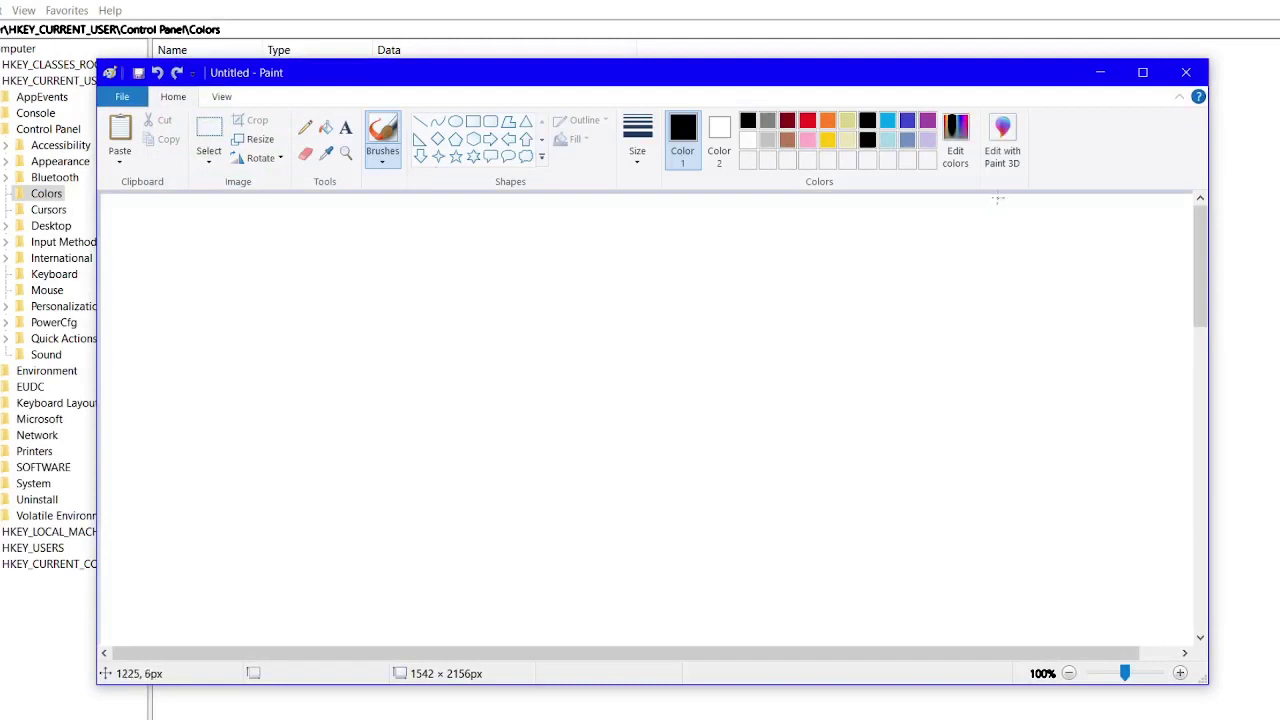
{"action": "left_click", "coordinate": [958, 145]}
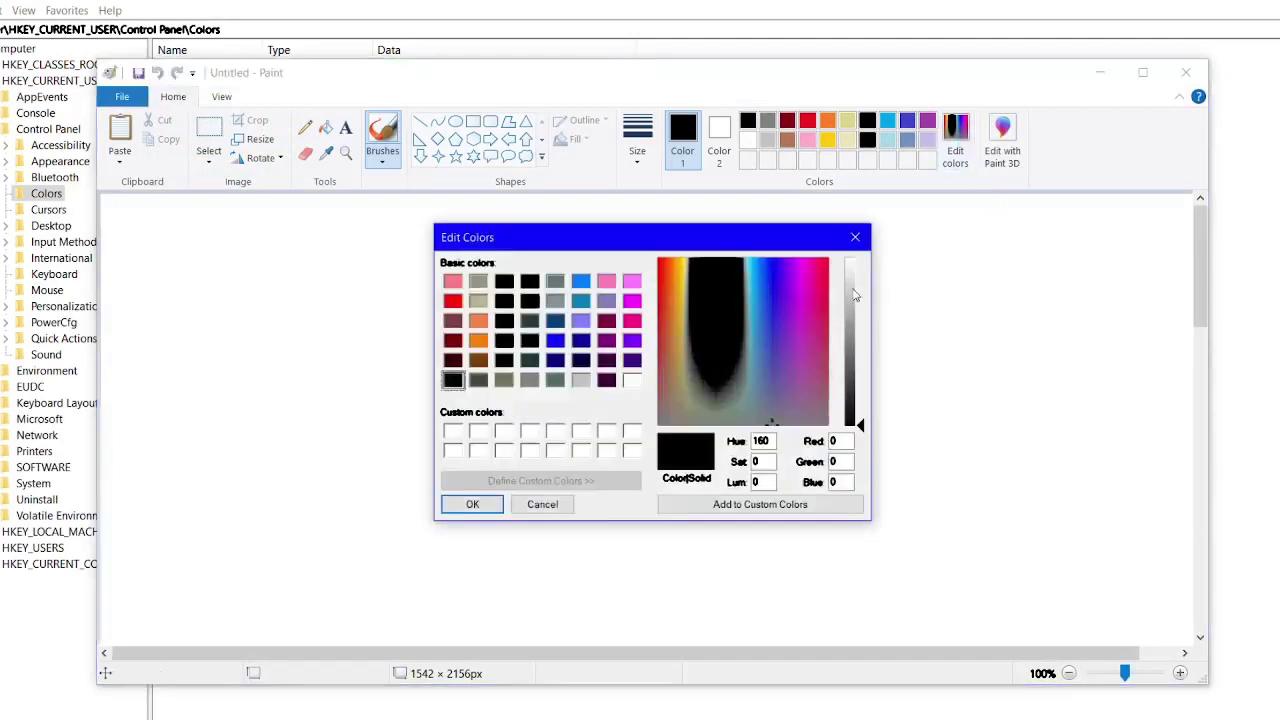
{"action": "left_click", "coordinate": [556, 342]}
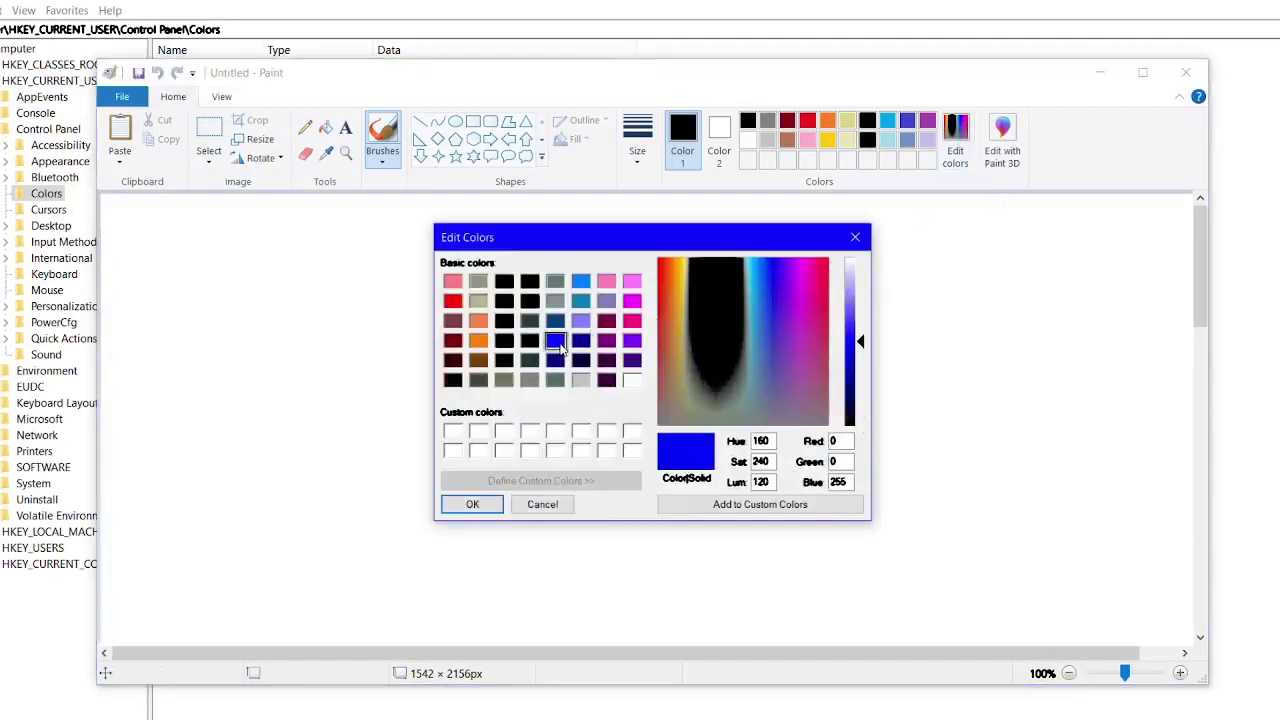
{"action": "double_click", "coordinate": [845, 442]}
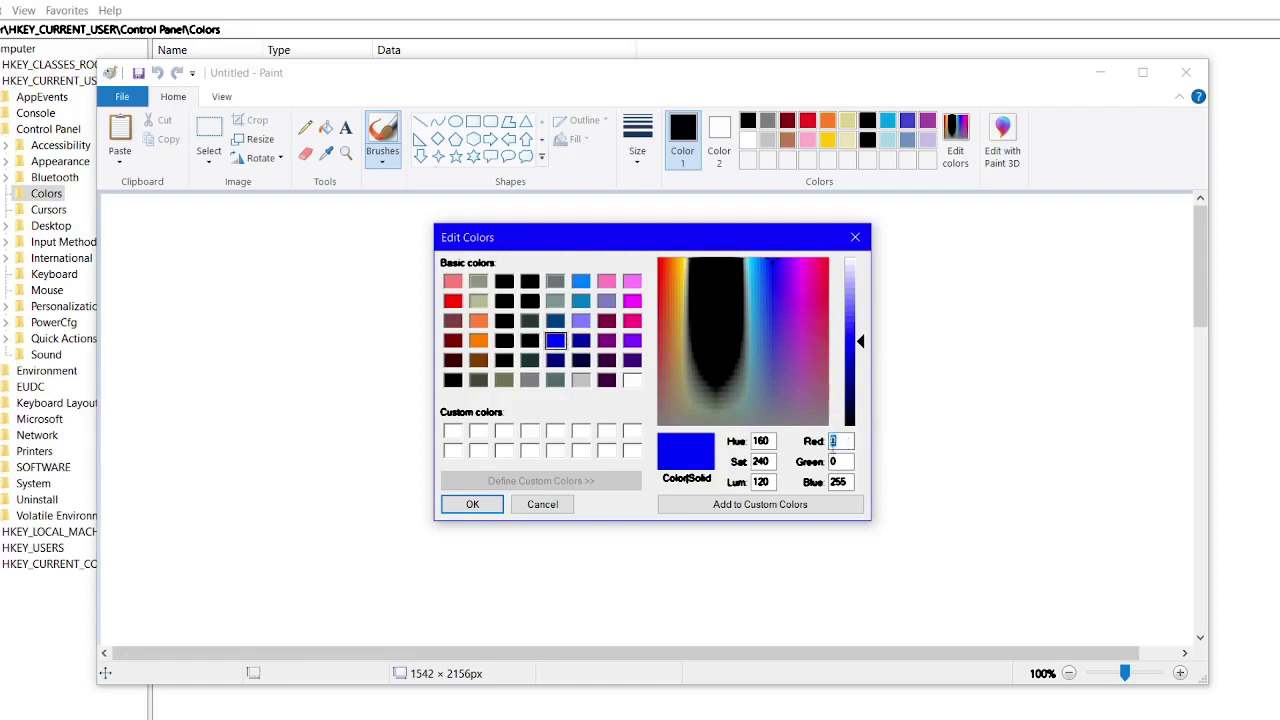
{"action": "double_click", "coordinate": [833, 461]}
{"action": "double_click", "coordinate": [850, 481]}
{"action": "left_click", "coordinate": [855, 237]}
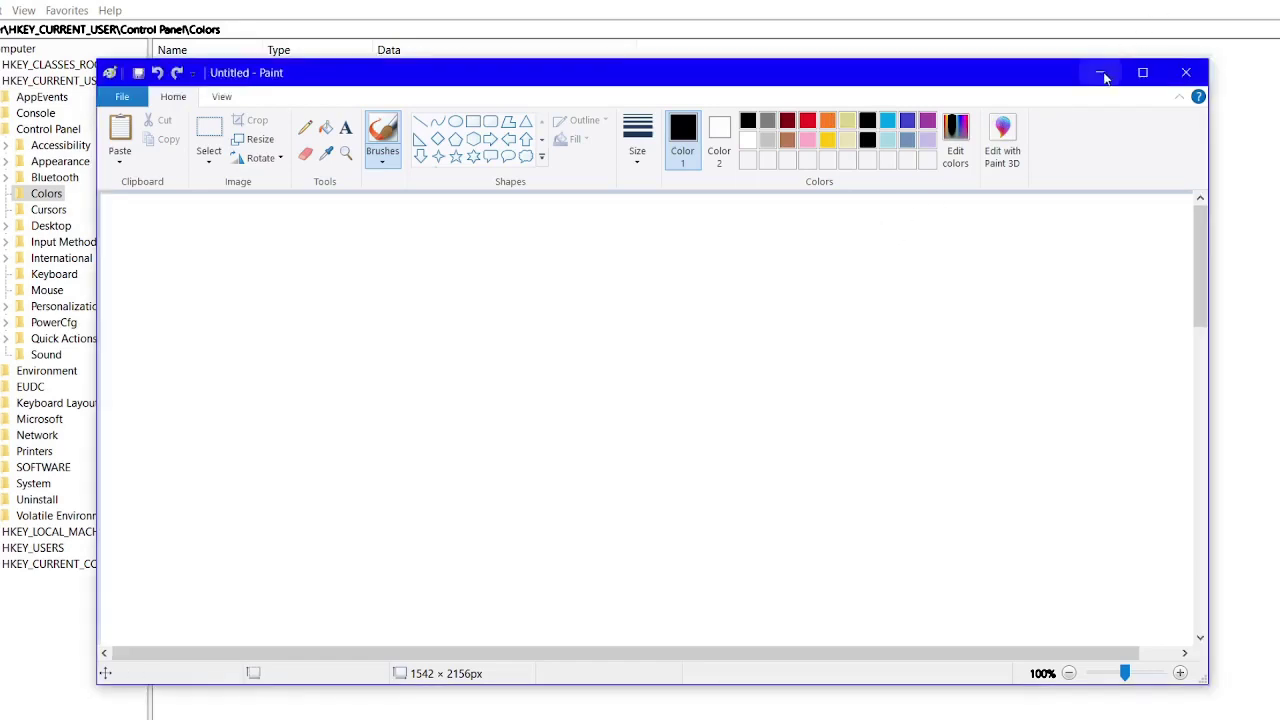
Set Paint aside and begin entering the blue value as WindowText's value data
{"action": "left_click", "coordinate": [1099, 72]}
{"action": "left_click", "coordinate": [489, 206]}
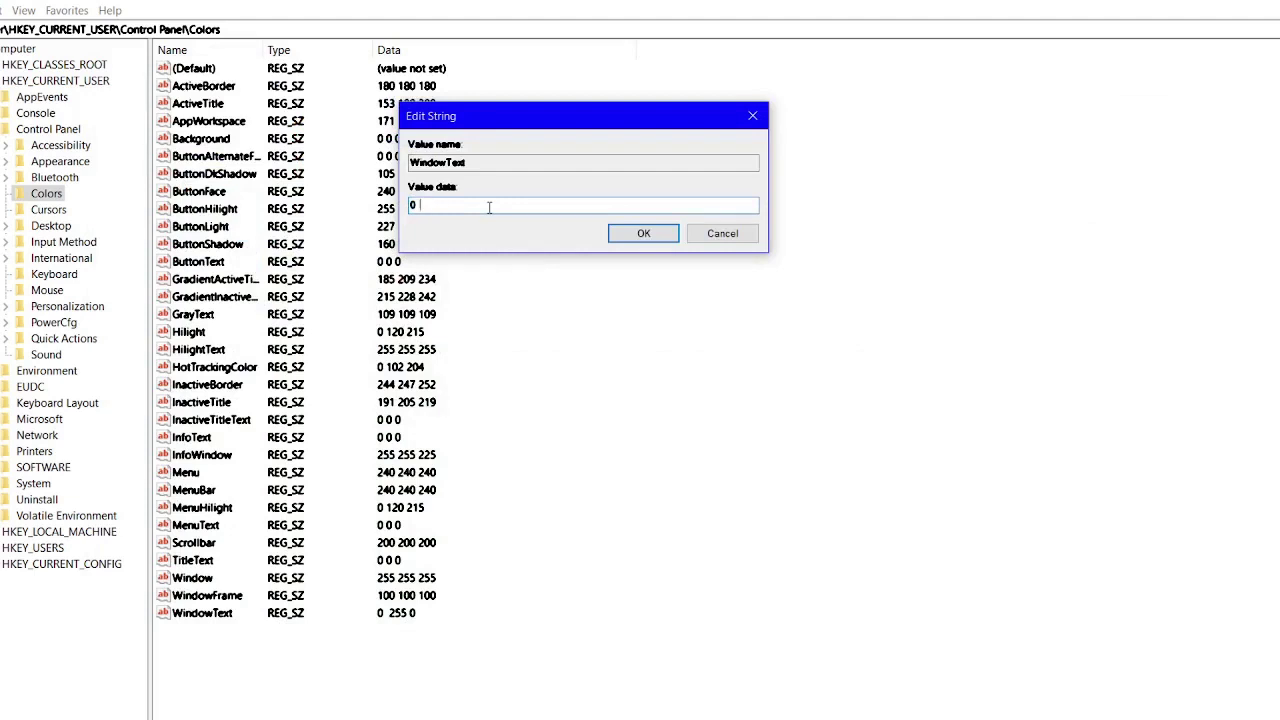
{"action": "type", "text": "0 255"}
Recheck blue's RGB in Paint, close Paint, and save WindowText as 0 0 255
{"action": "left_click", "coordinate": [640, 718]}
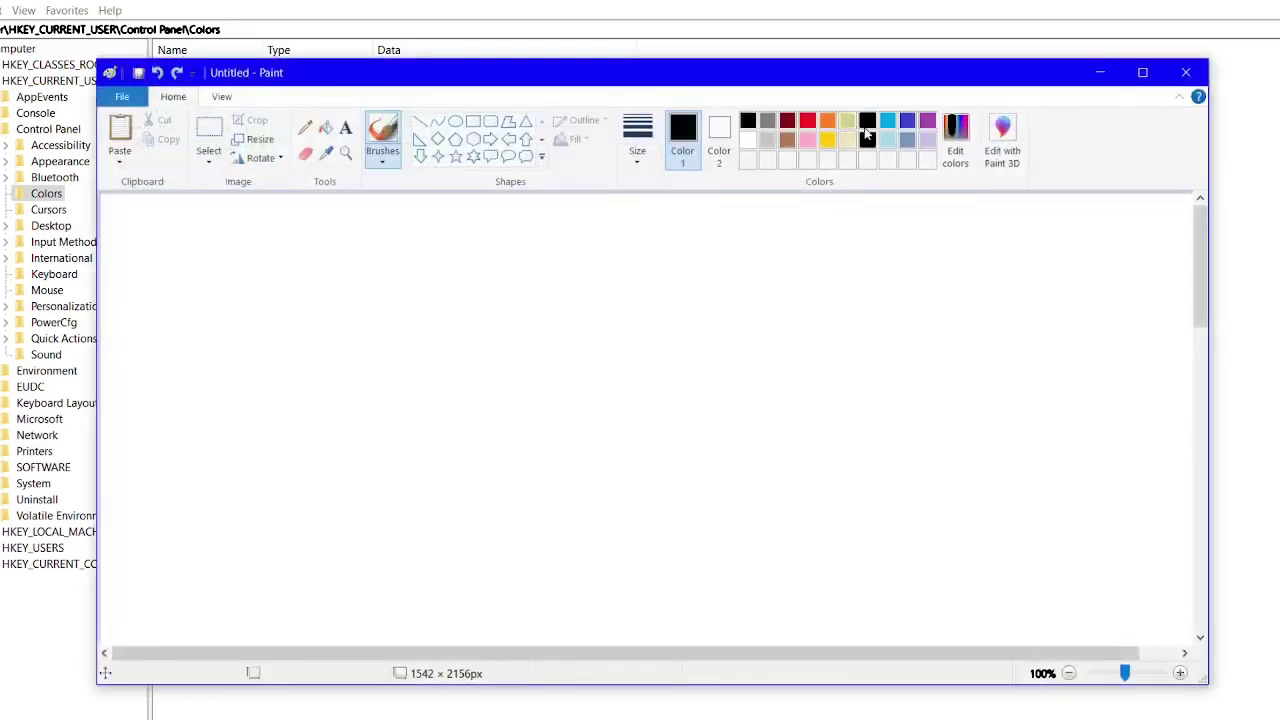
{"action": "left_click", "coordinate": [955, 127]}
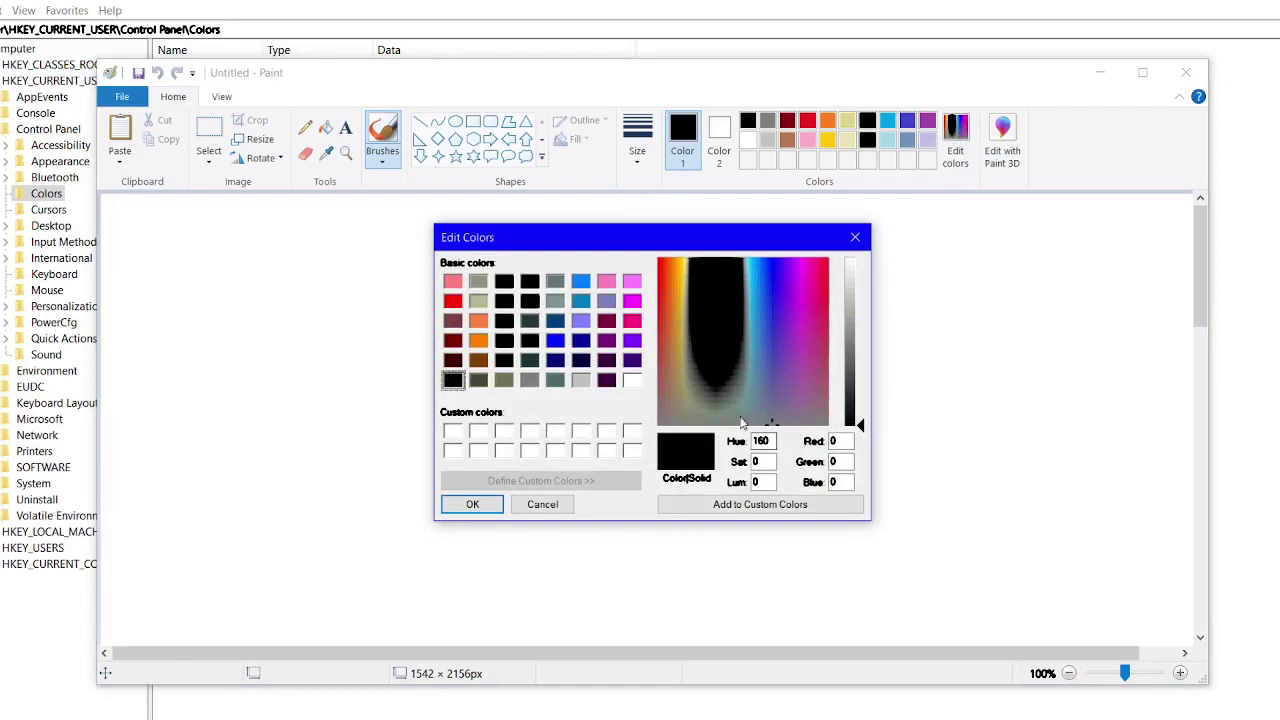
{"action": "left_click", "coordinate": [555, 340]}
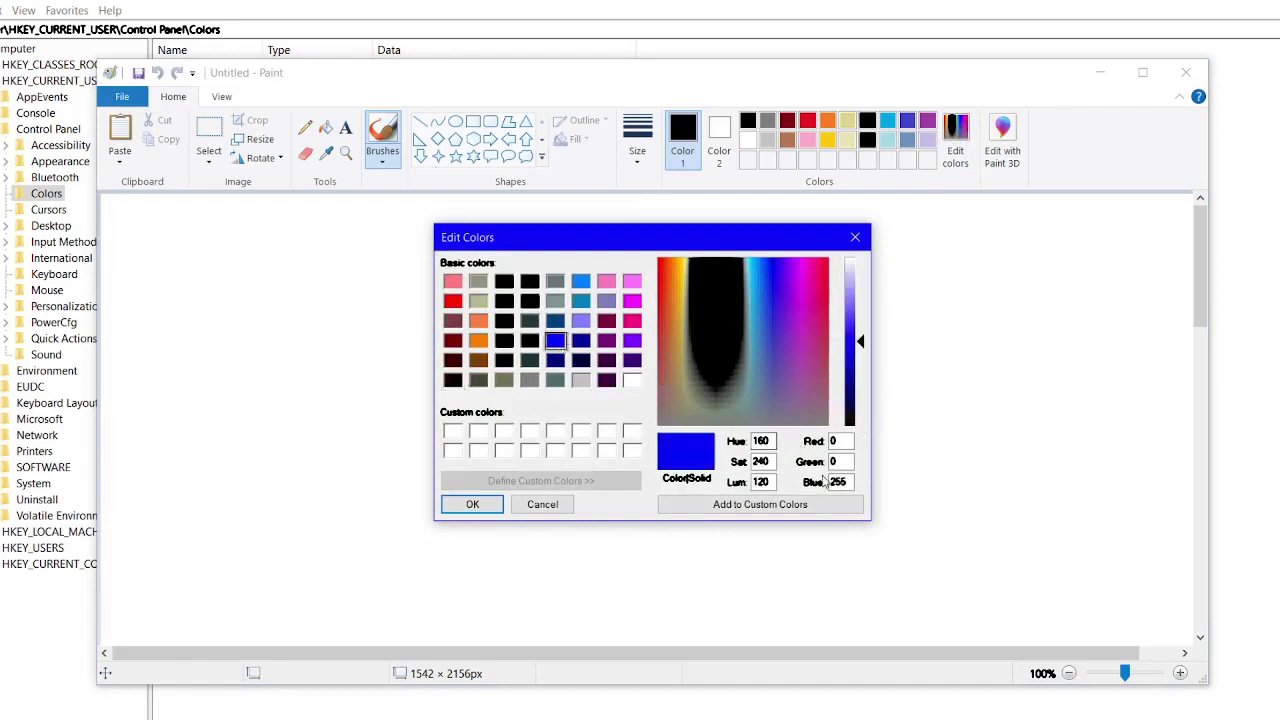
{"action": "left_click", "coordinate": [861, 240]}
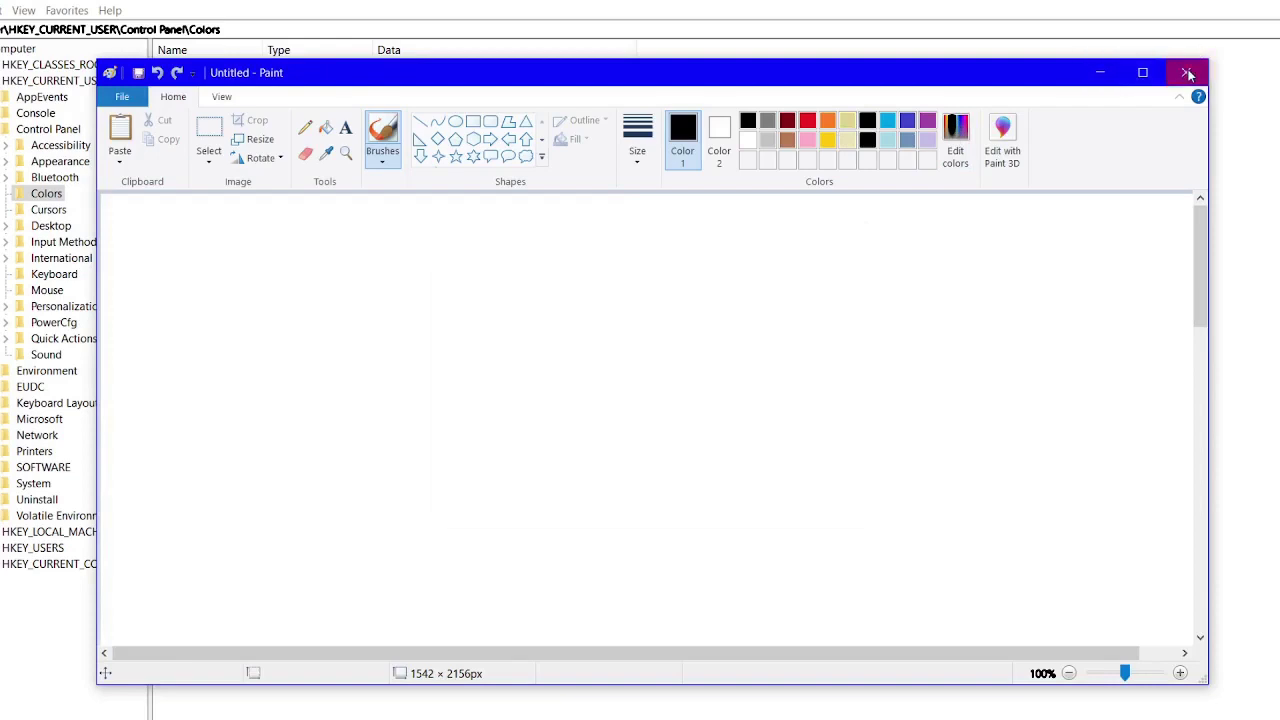
{"action": "left_click", "coordinate": [1186, 72]}
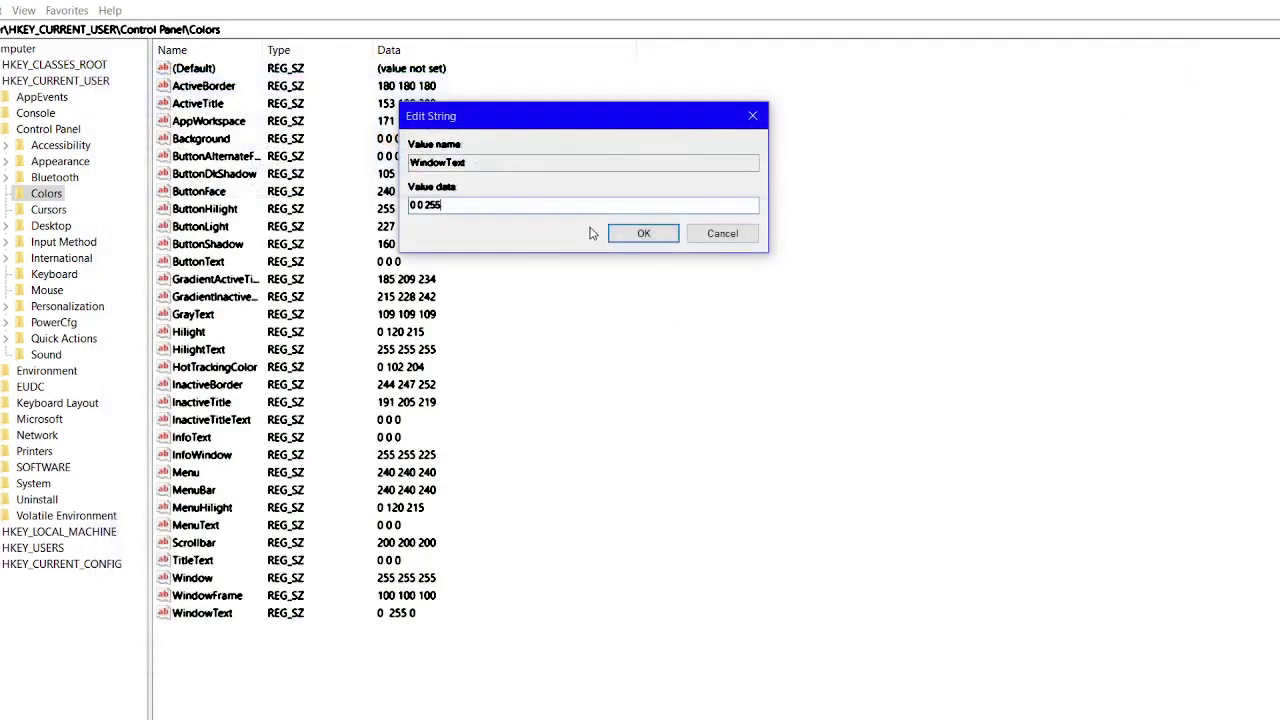
{"action": "left_click", "coordinate": [633, 236]}
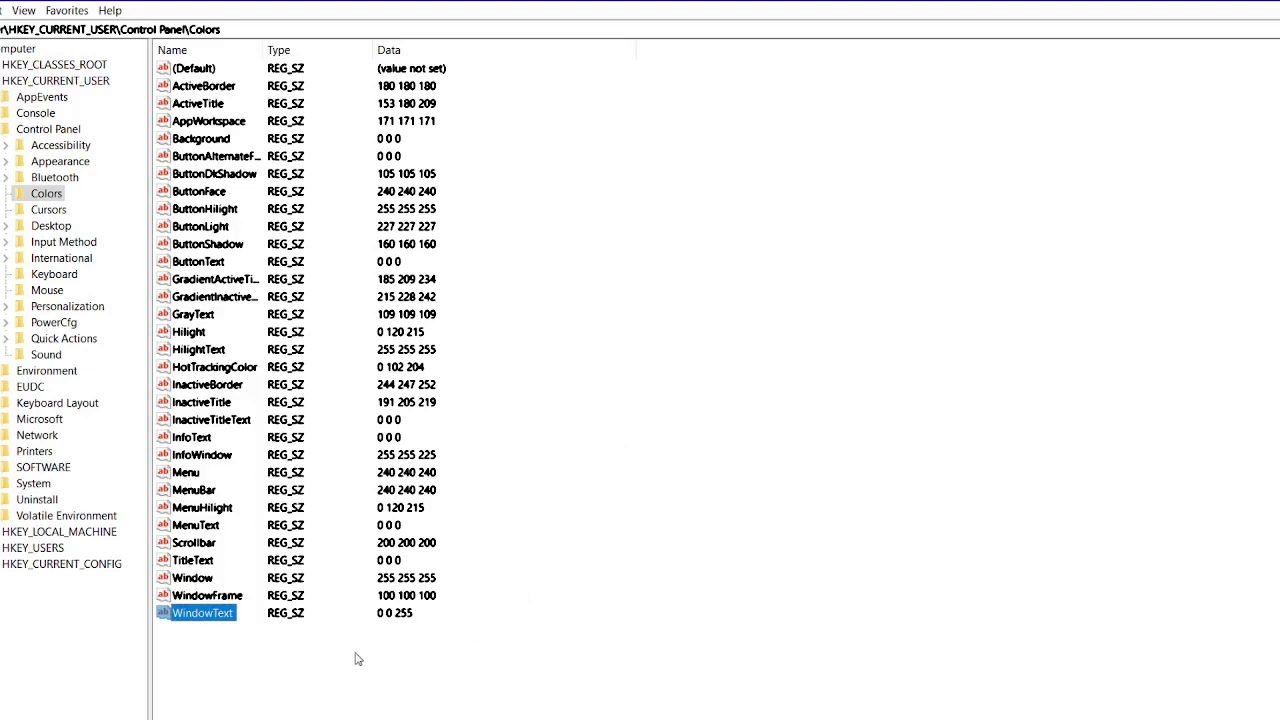
{"action": "left_click", "coordinate": [409, 719]}
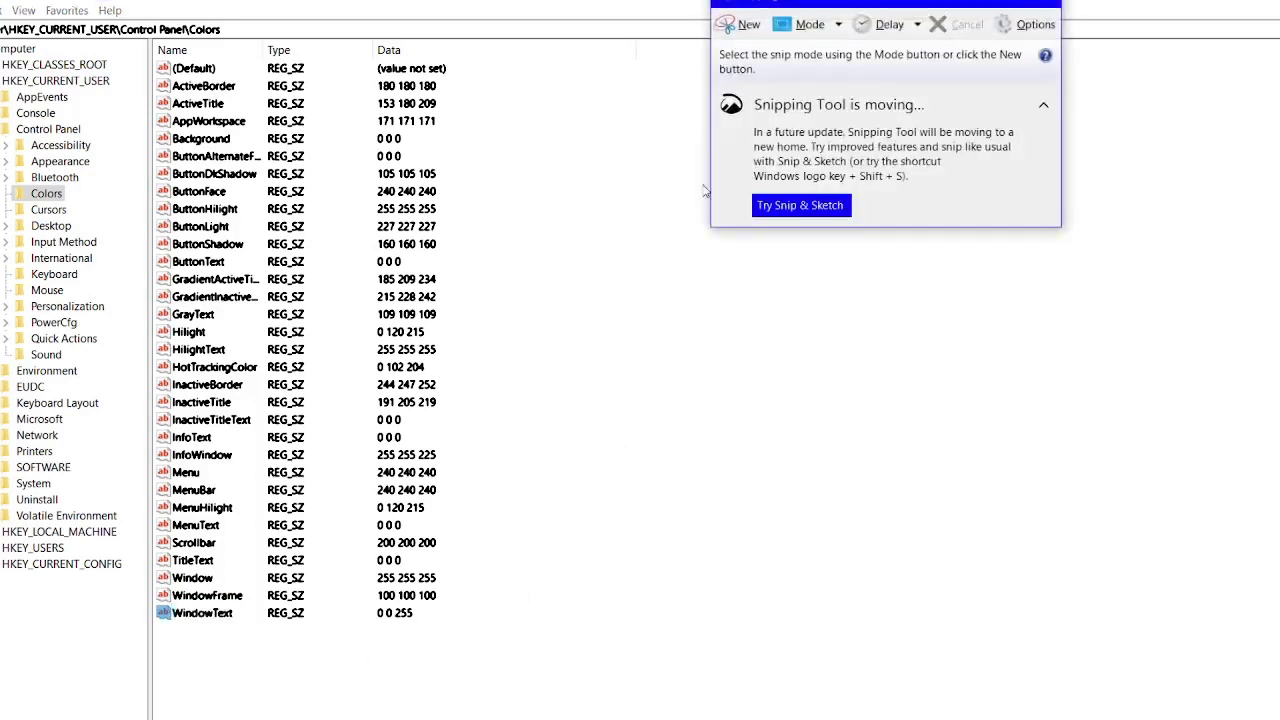
{"action": "left_click", "coordinate": [740, 24]}
{"action": "left_click_drag", "start_coordinate": [1, 1], "coordinate": [634, 660]}
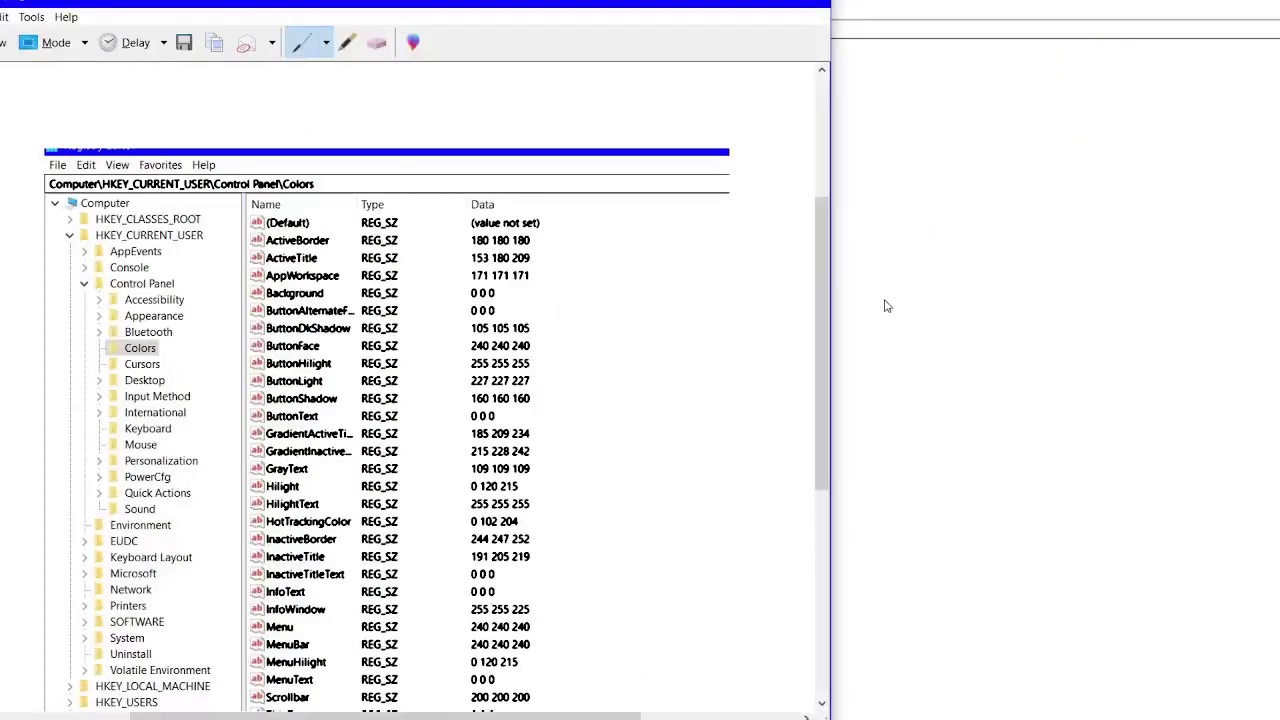
{"action": "left_click_drag", "start_coordinate": [828, 325], "coordinate": [823, 390]}
{"action": "left_click", "coordinate": [818, 3]}
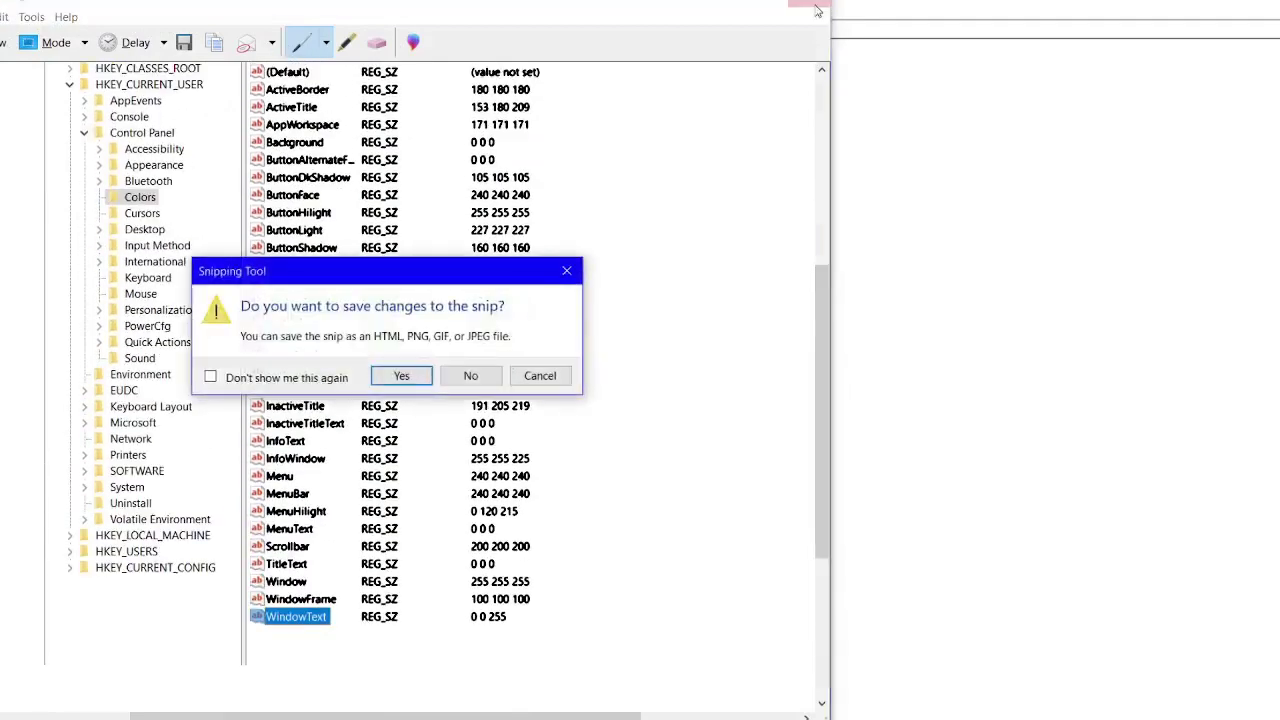
{"action": "left_click", "coordinate": [483, 385]}
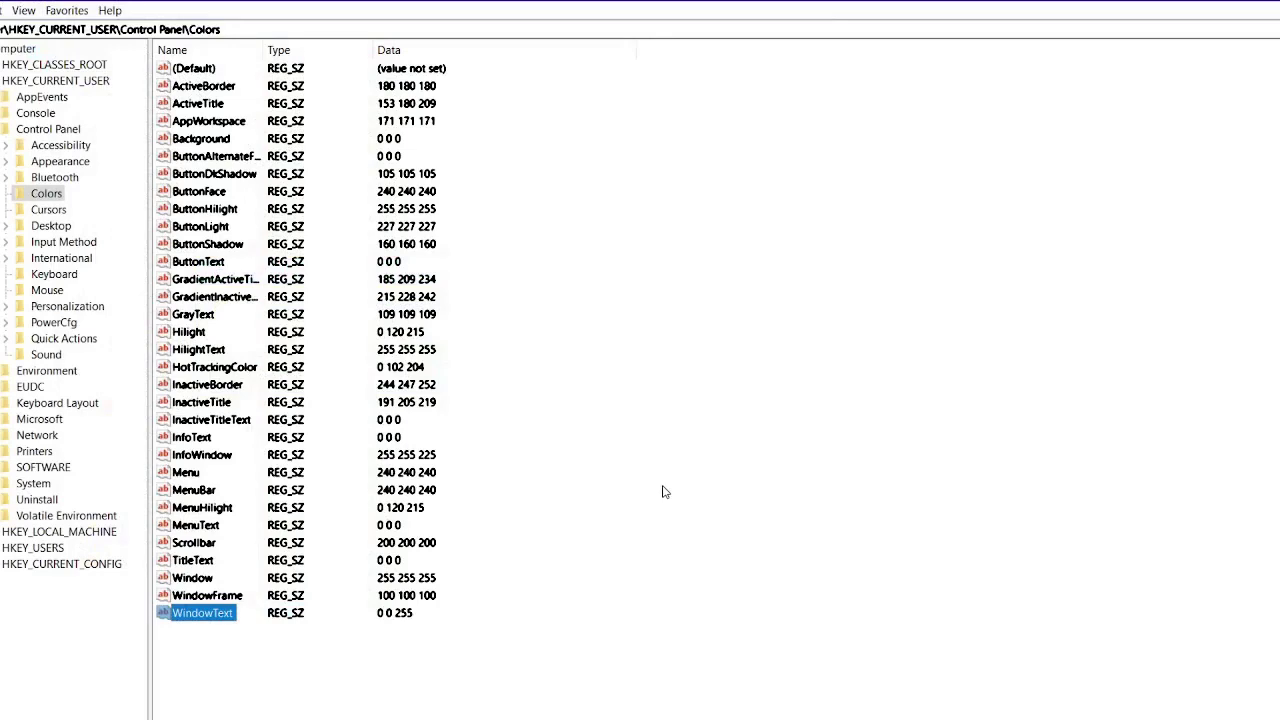
Launch a new Notepad by entering 'note' in the Run box, then erase test letters
{"action": "key", "text": "super+r"}
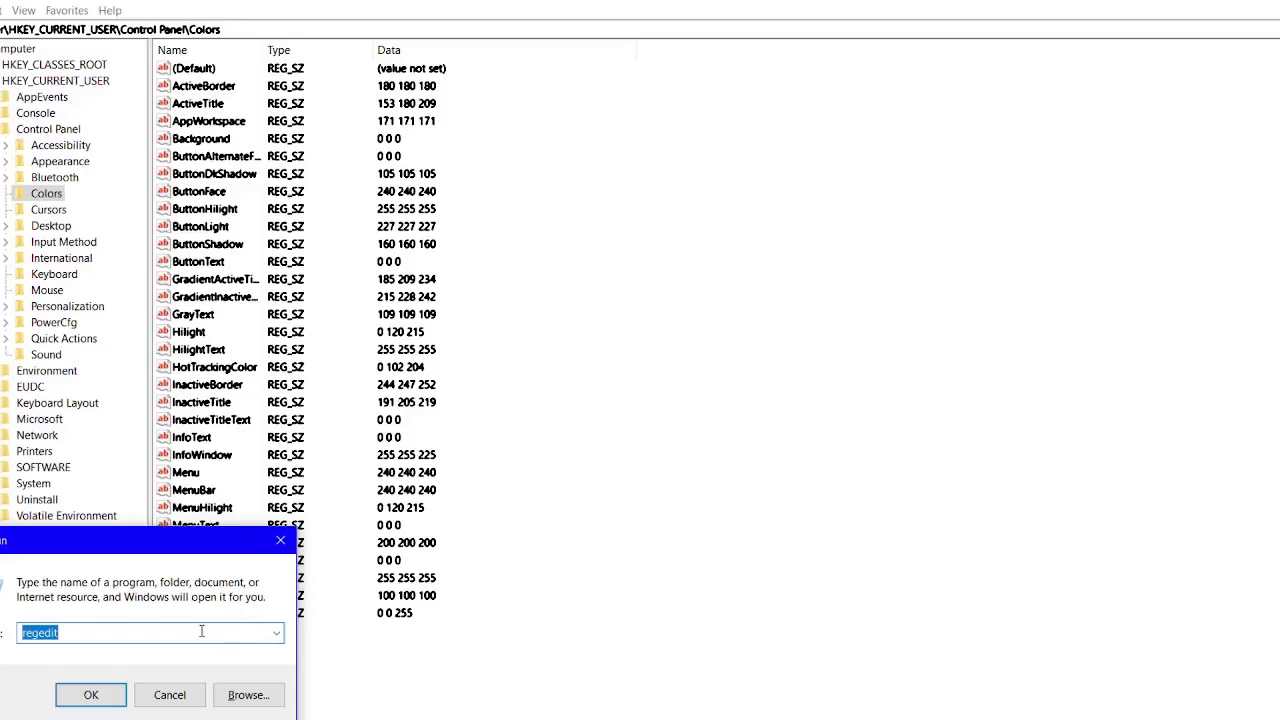
{"action": "key", "text": "BackSpace"}
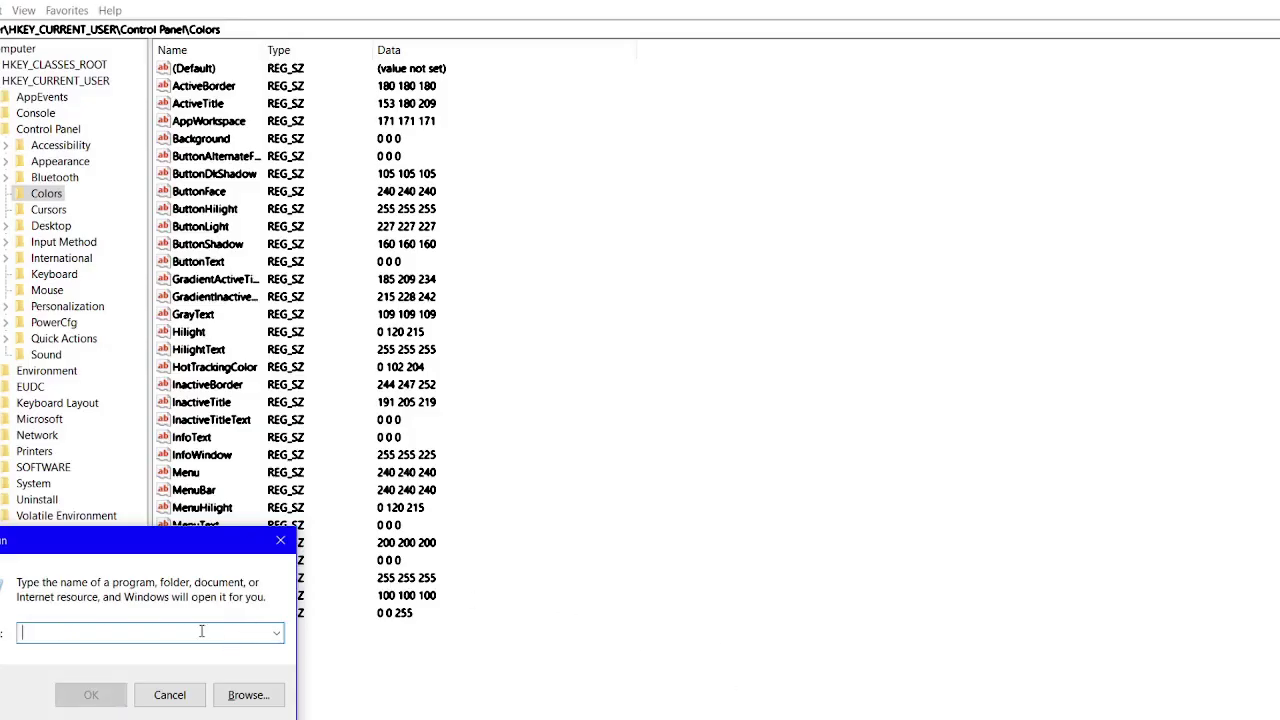
{"action": "type", "text": "notes"}
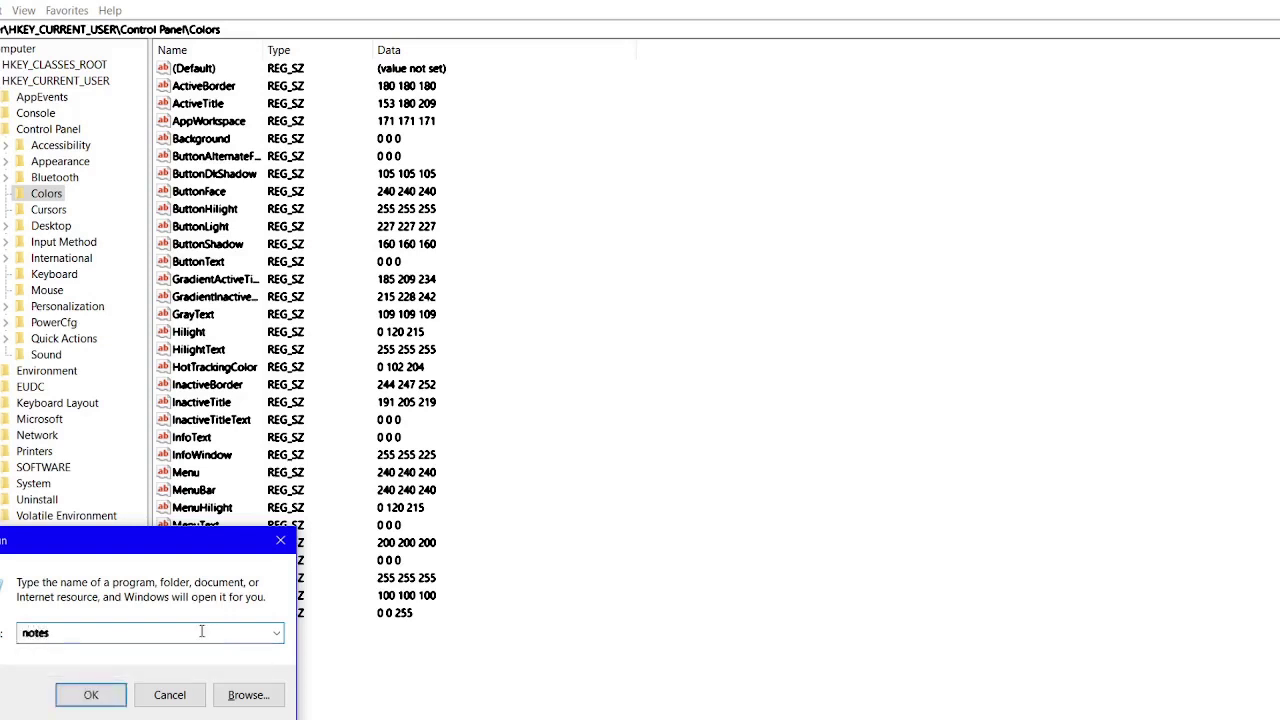
{"action": "key", "text": "BackSpace"}
{"action": "key", "text": "Return"}
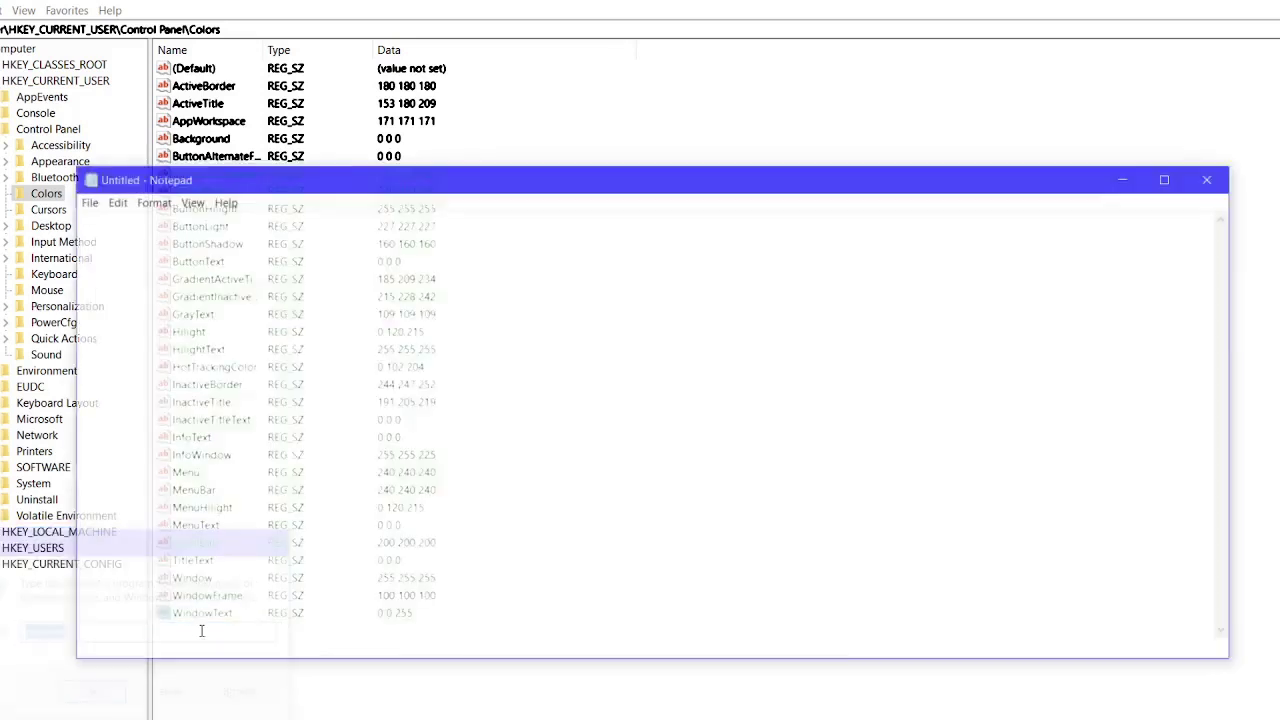
{"action": "type", "text": "wd"}
{"action": "key", "text": "BackSpace"}
{"action": "key", "text": "BackSpace"}
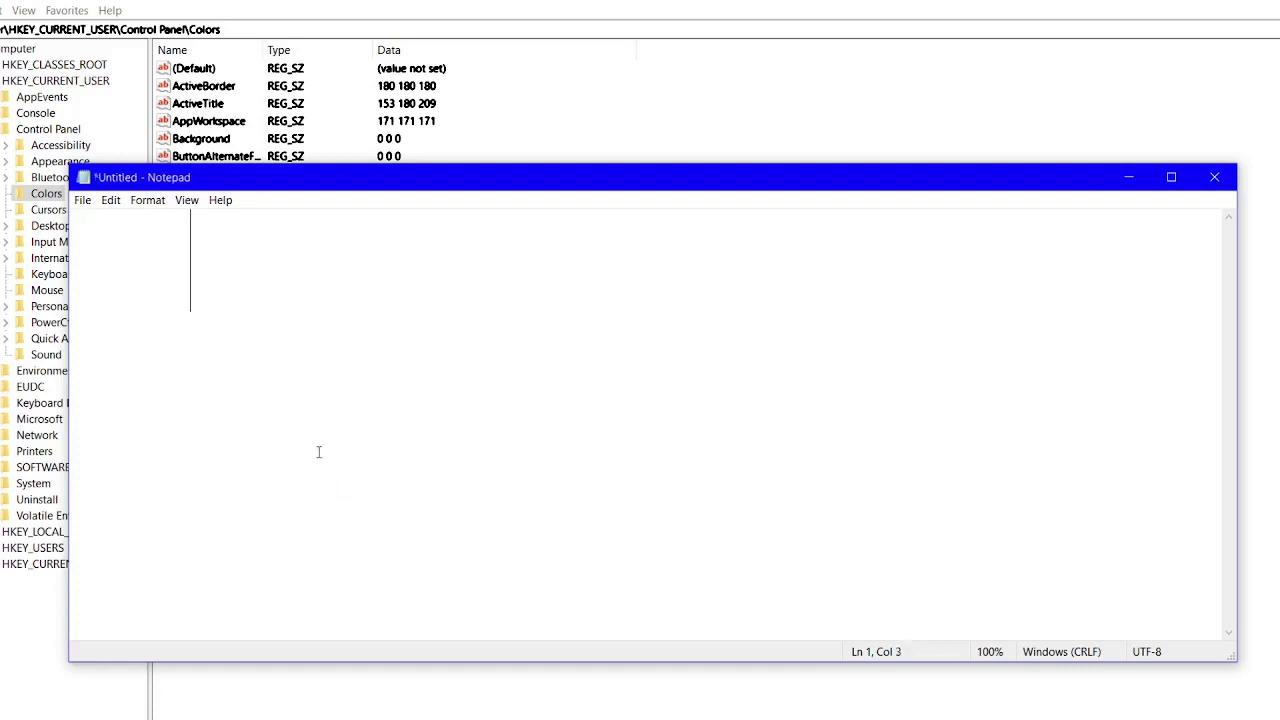
{"action": "type", "text": "scjskd  ljksadj"}
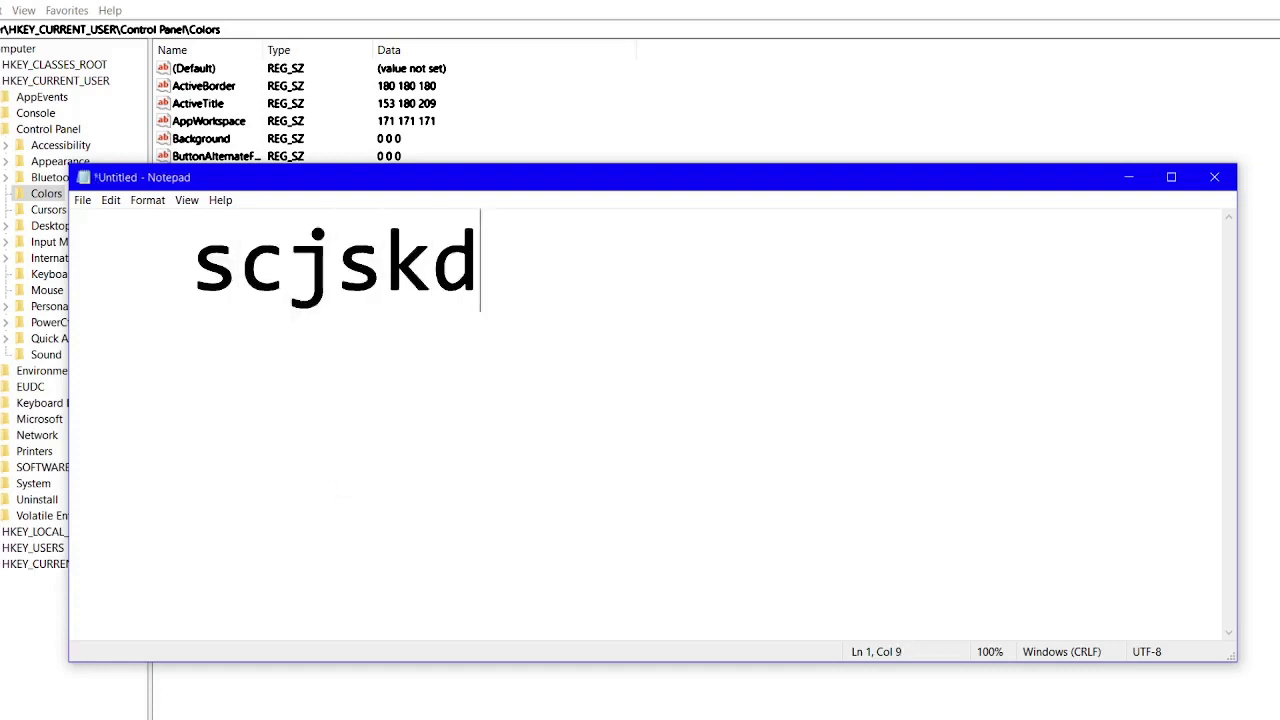
{"action": "key", "text": "BackSpace"}
{"action": "key", "text": "BackSpace"}
{"action": "key", "text": "BackSpace"}
{"action": "key", "text": "BackSpace"}
{"action": "key", "text": "BackSpace"}
{"action": "key", "text": "BackSpace"}
{"action": "key", "text": "BackSpace"}
{"action": "key", "text": "BackSpace"}
{"action": "key", "text": "BackSpace"}
{"action": "key", "text": "BackSpace"}
{"action": "key", "text": "BackSpace"}
{"action": "key", "text": "BackSpace"}
{"action": "key", "text": "BackSpace"}
{"action": "key", "text": "BackSpace"}
{"action": "key", "text": "BackSpace"}
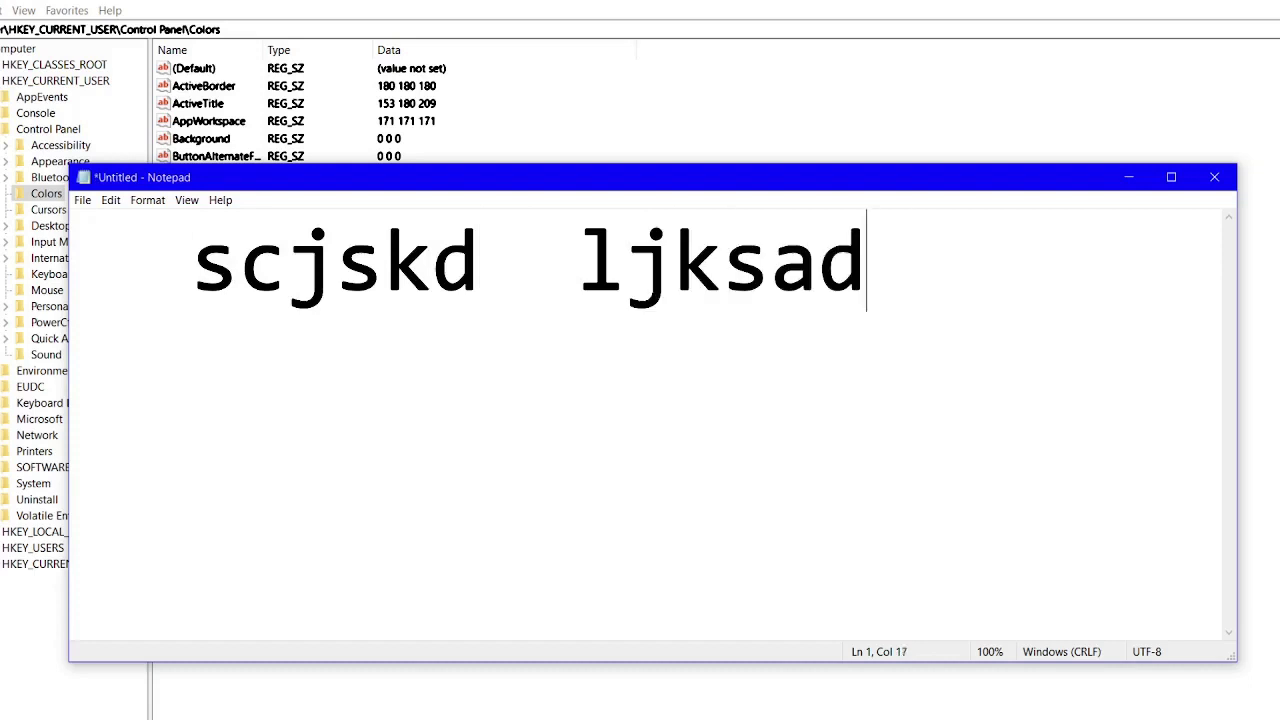
{"action": "key", "text": "BackSpace"}
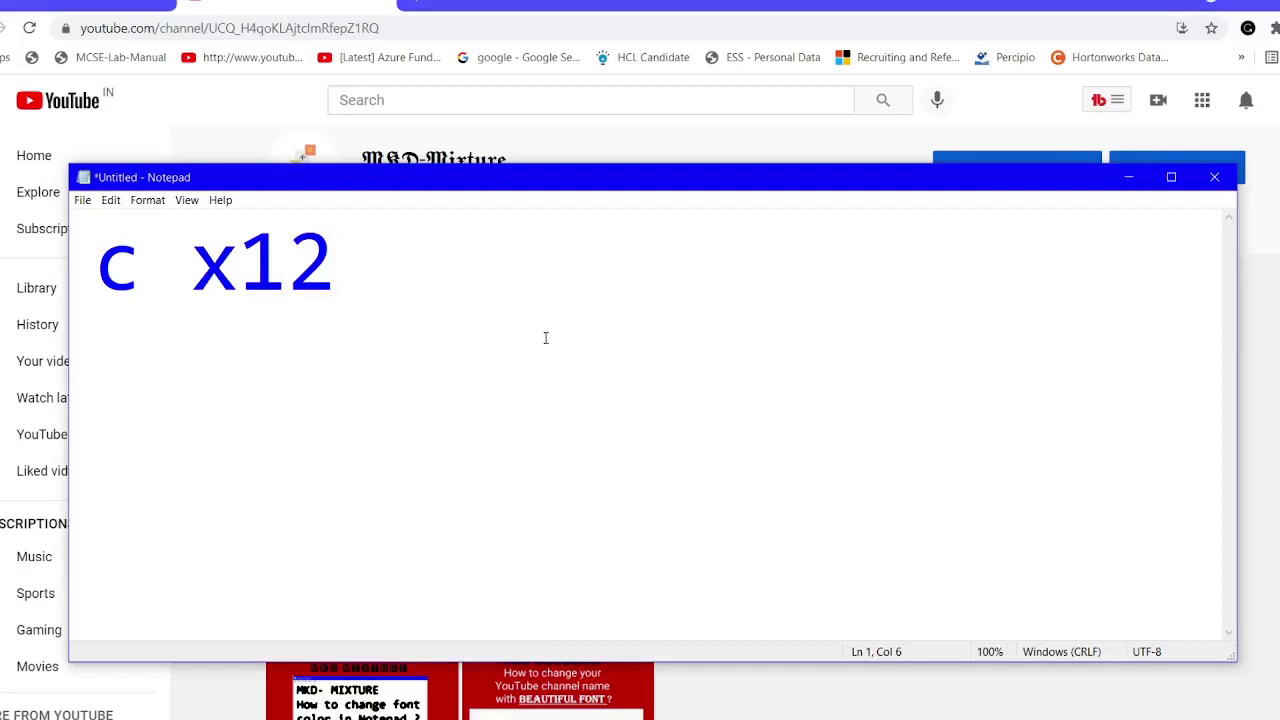
Clear the test text and type 'MKD- Mixture', which now appears in blue
{"action": "key", "text": "BackSpace"}
{"action": "key", "text": "BackSpace"}
{"action": "key", "text": "BackSpace"}
{"action": "key", "text": "BackSpace"}
{"action": "key", "text": "BackSpace"}
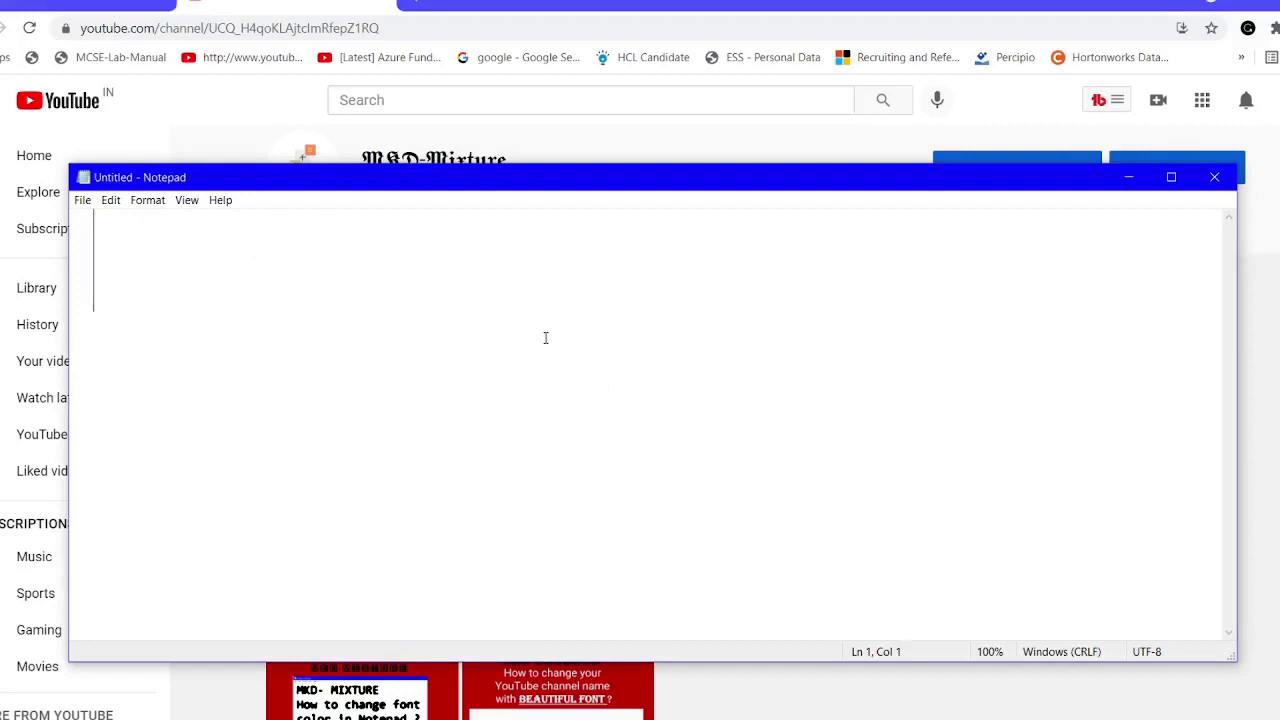
{"action": "type", "text": "kjsdcsjk"}
{"action": "key", "text": "BackSpace"}
{"action": "key", "text": "BackSpace"}
{"action": "key", "text": "BackSpace"}
{"action": "key", "text": "BackSpace"}
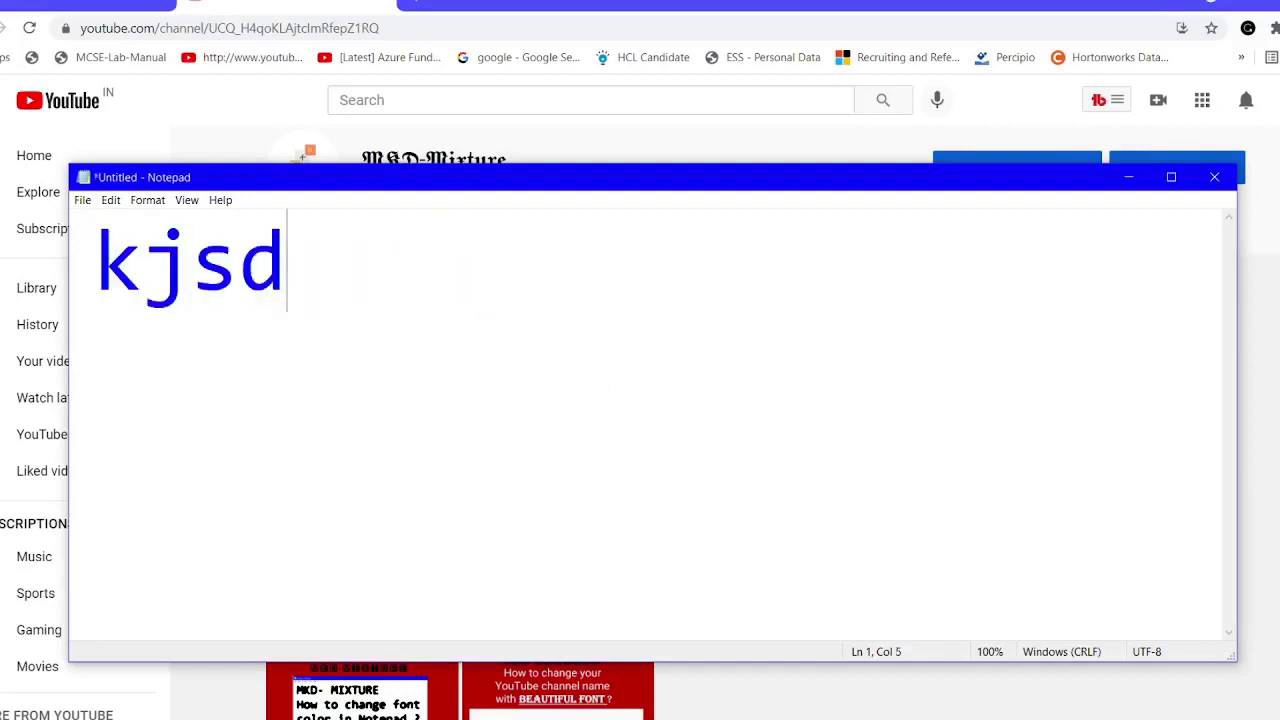
{"action": "key", "text": "BackSpace"}
{"action": "key", "text": "BackSpace"}
{"action": "key", "text": "BackSpace"}
{"action": "key", "text": "BackSpace"}
{"action": "type", "text": "MKD- "}
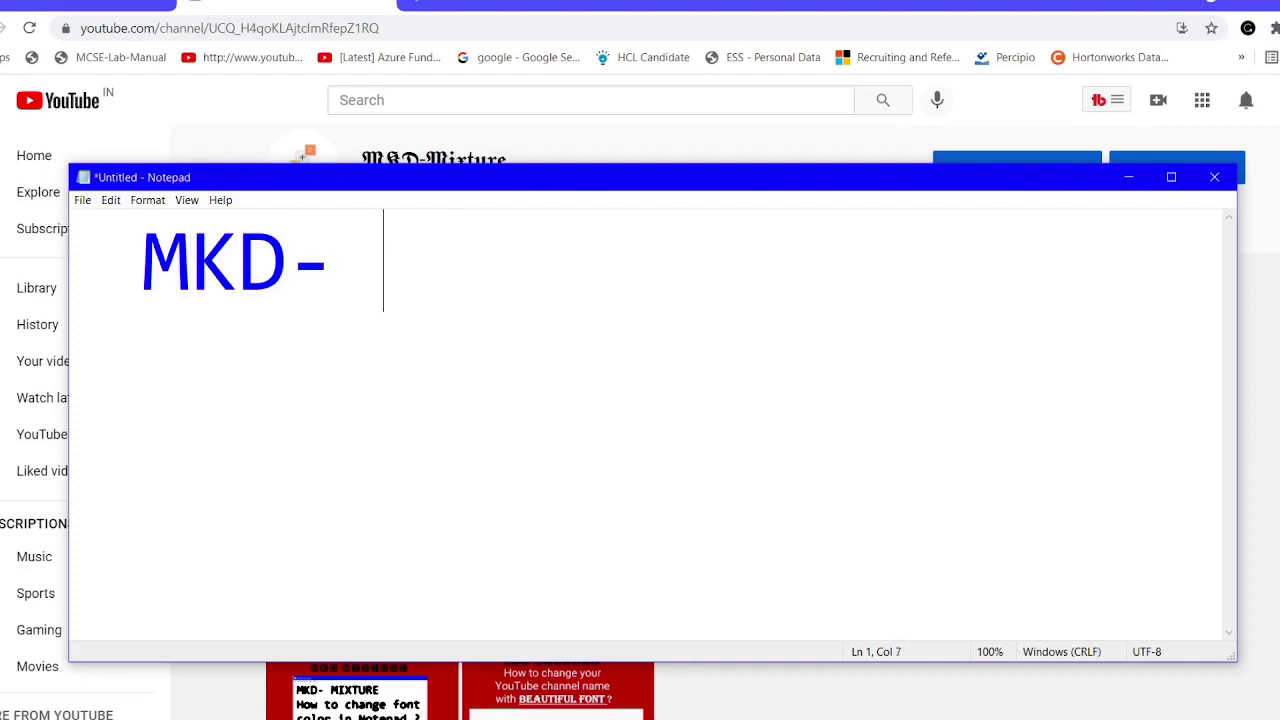
{"action": "type", "text": "Mi"}
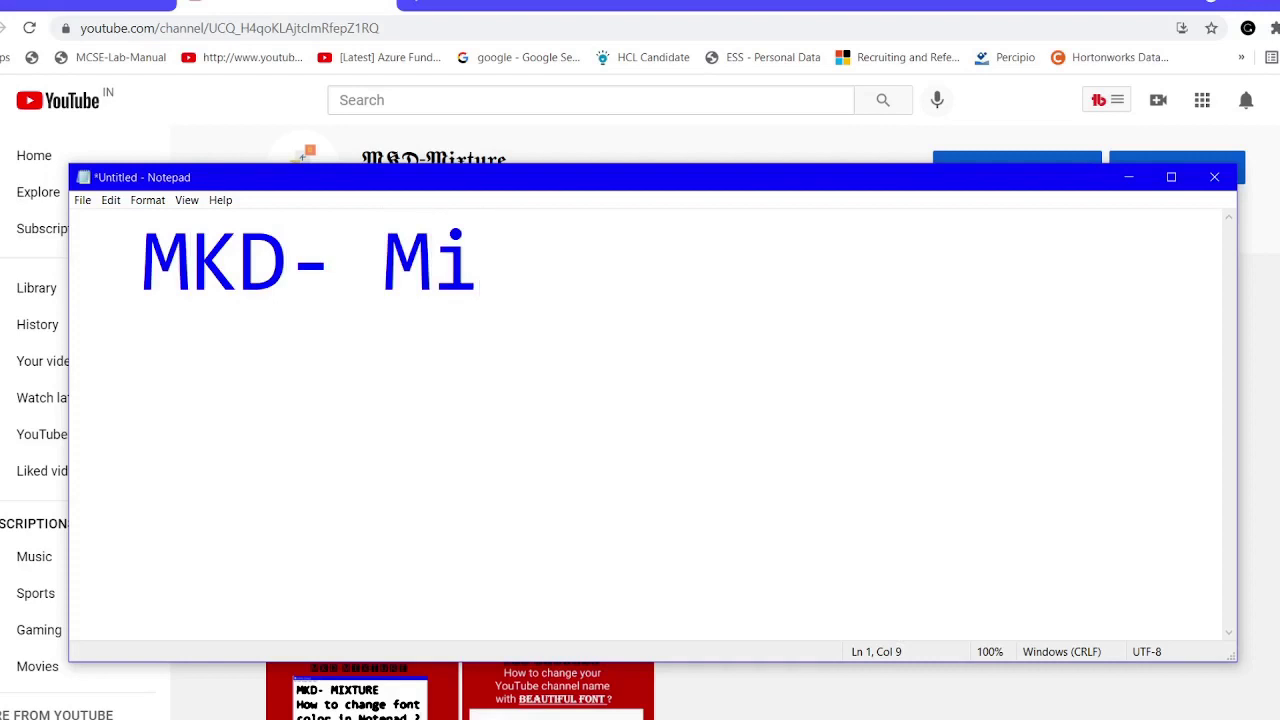
{"action": "type", "text": "Stu"}
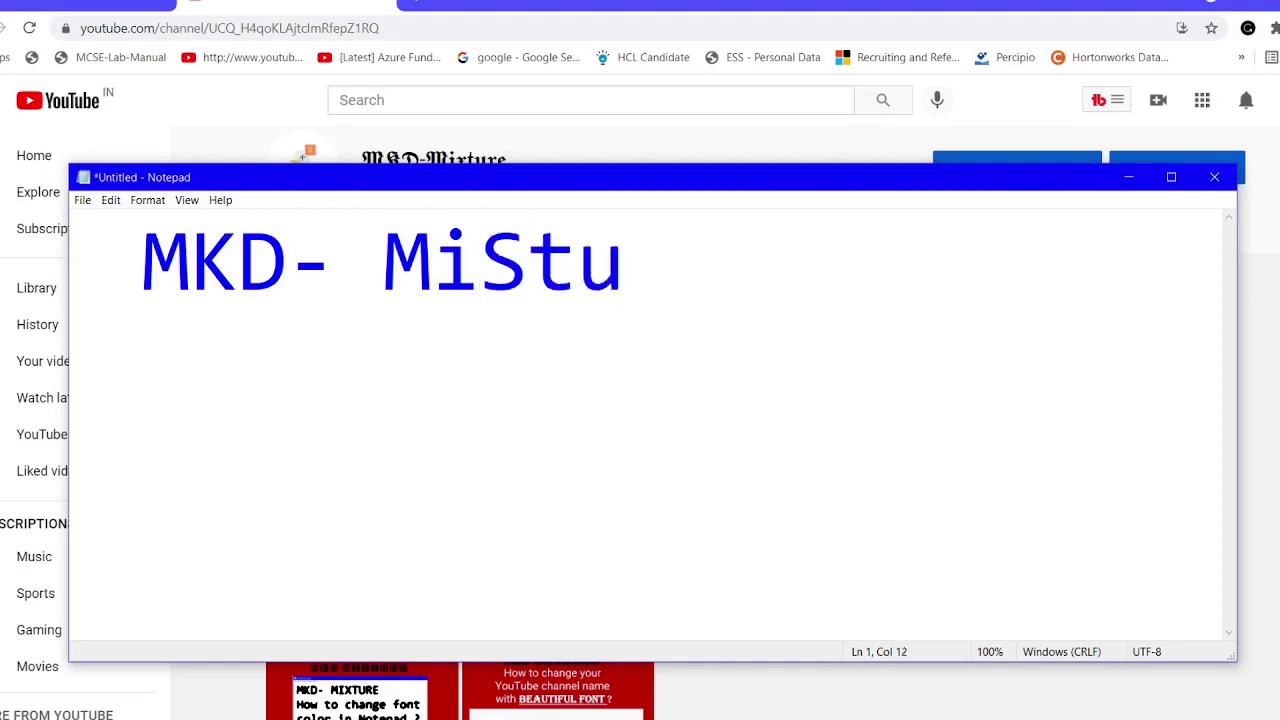
{"action": "key", "text": "BackSpace"}
{"action": "key", "text": "BackSpace"}
{"action": "key", "text": "BackSpace"}
{"action": "type", "text": "xture"}
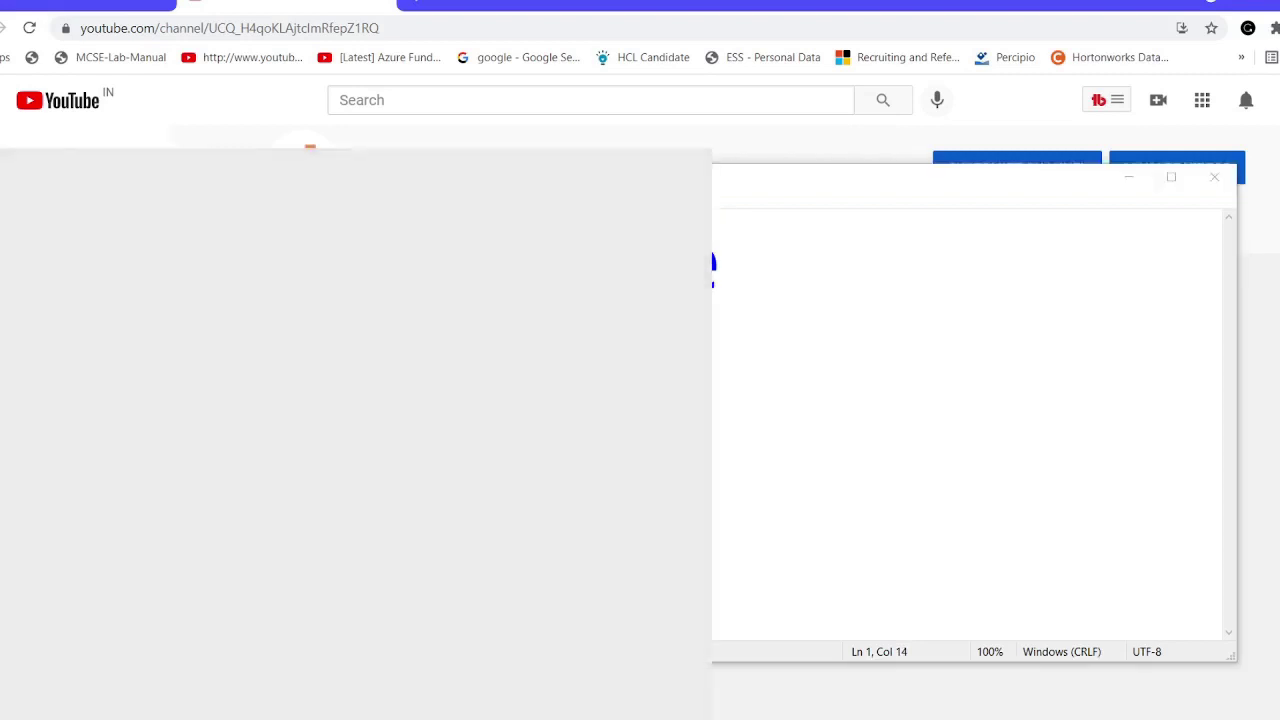
{"action": "left_click", "coordinate": [823, 394]}
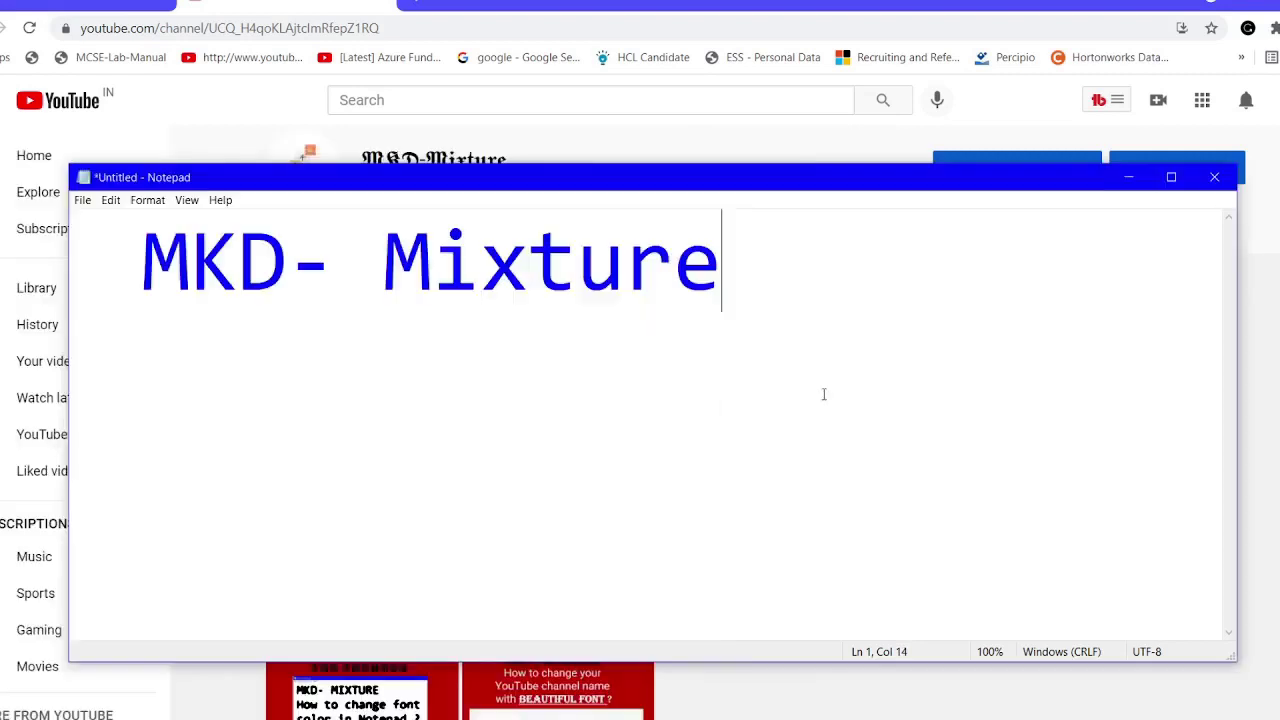
{"action": "key", "text": "super+r"}
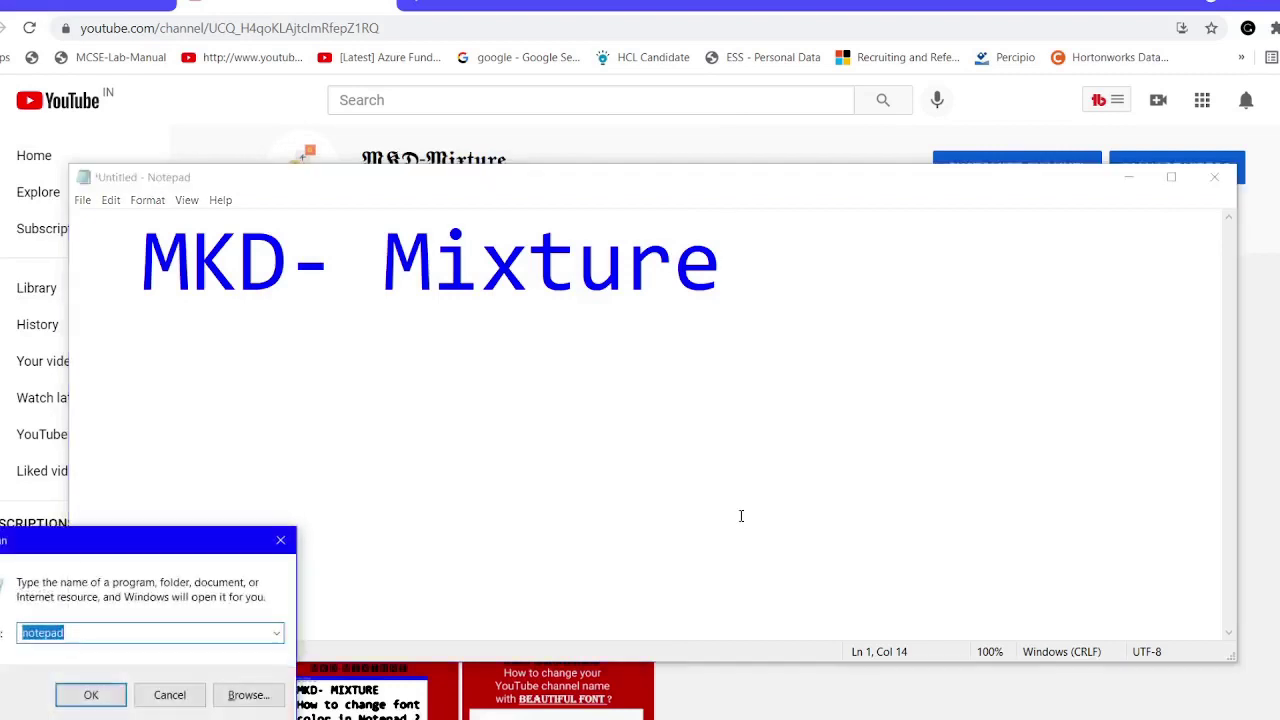
Dismiss the Run history and drag the Notepad window down and to the right
{"action": "left_click", "coordinate": [276, 632]}
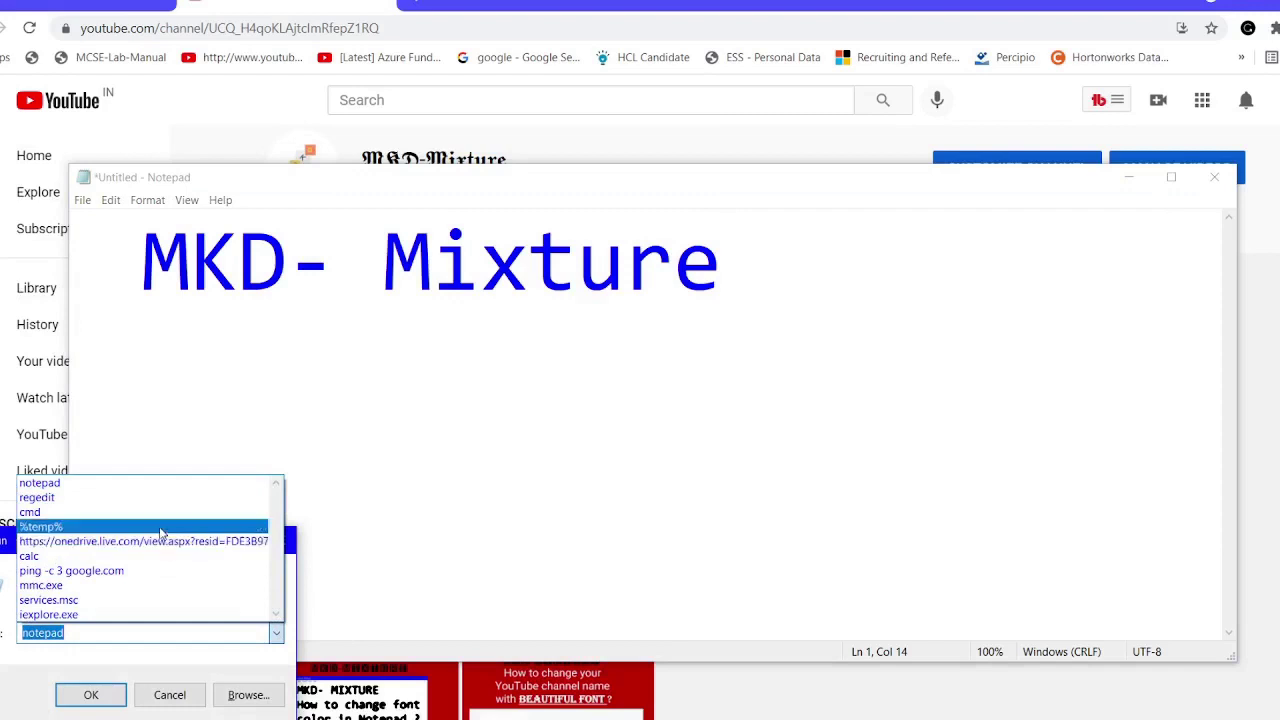
{"action": "left_click", "coordinate": [453, 447]}
{"action": "left_click", "coordinate": [765, 275]}
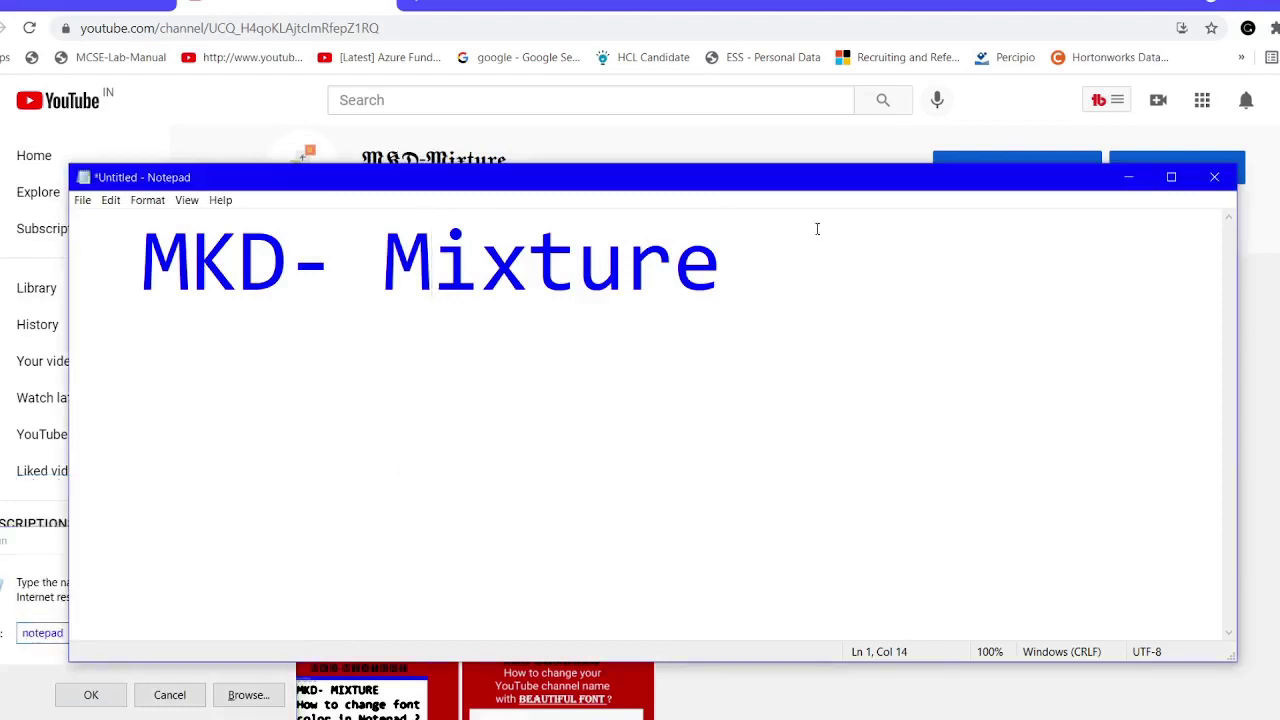
{"action": "left_click_drag", "start_coordinate": [837, 189], "coordinate": [897, 280]}
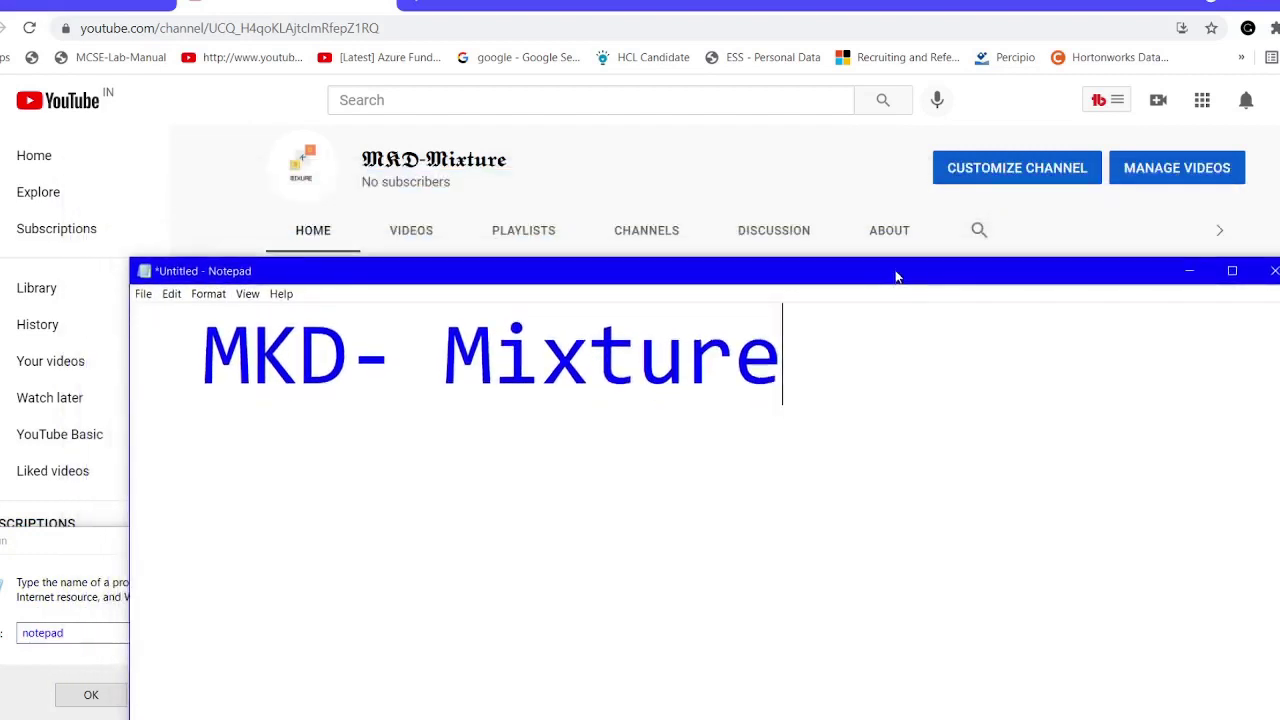
{"action": "left_click_drag", "start_coordinate": [895, 274], "coordinate": [895, 277]}
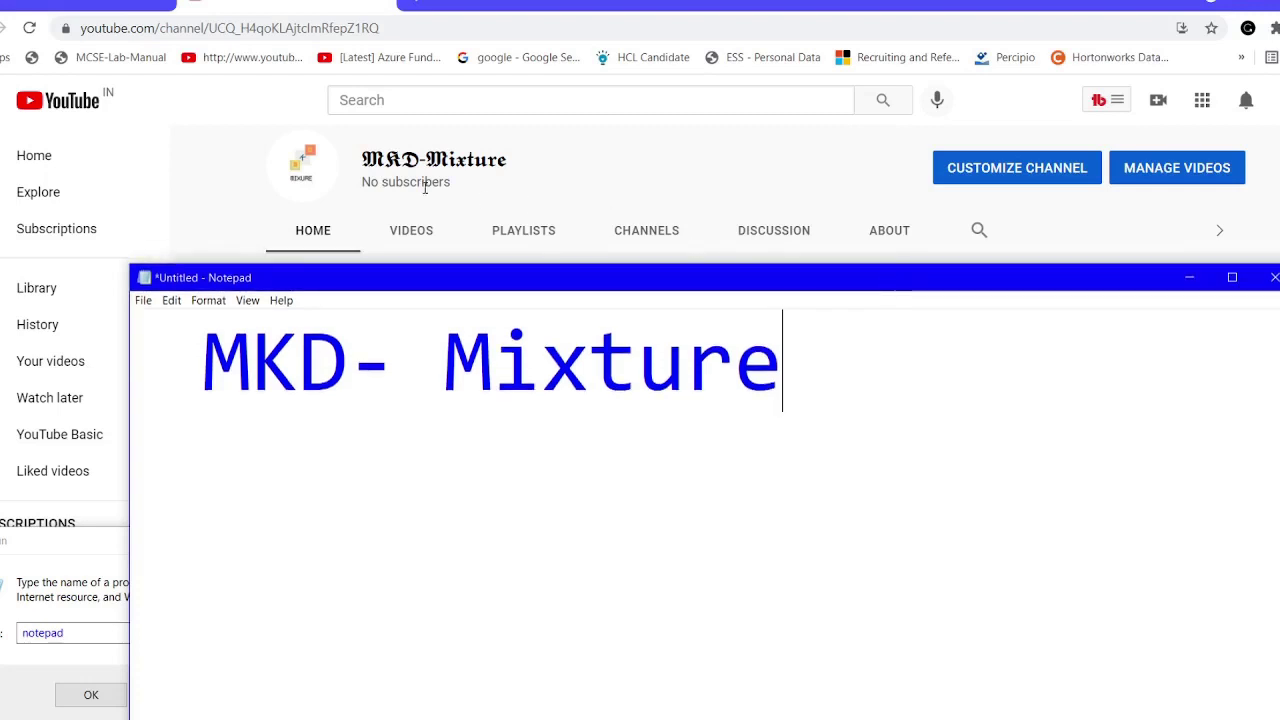